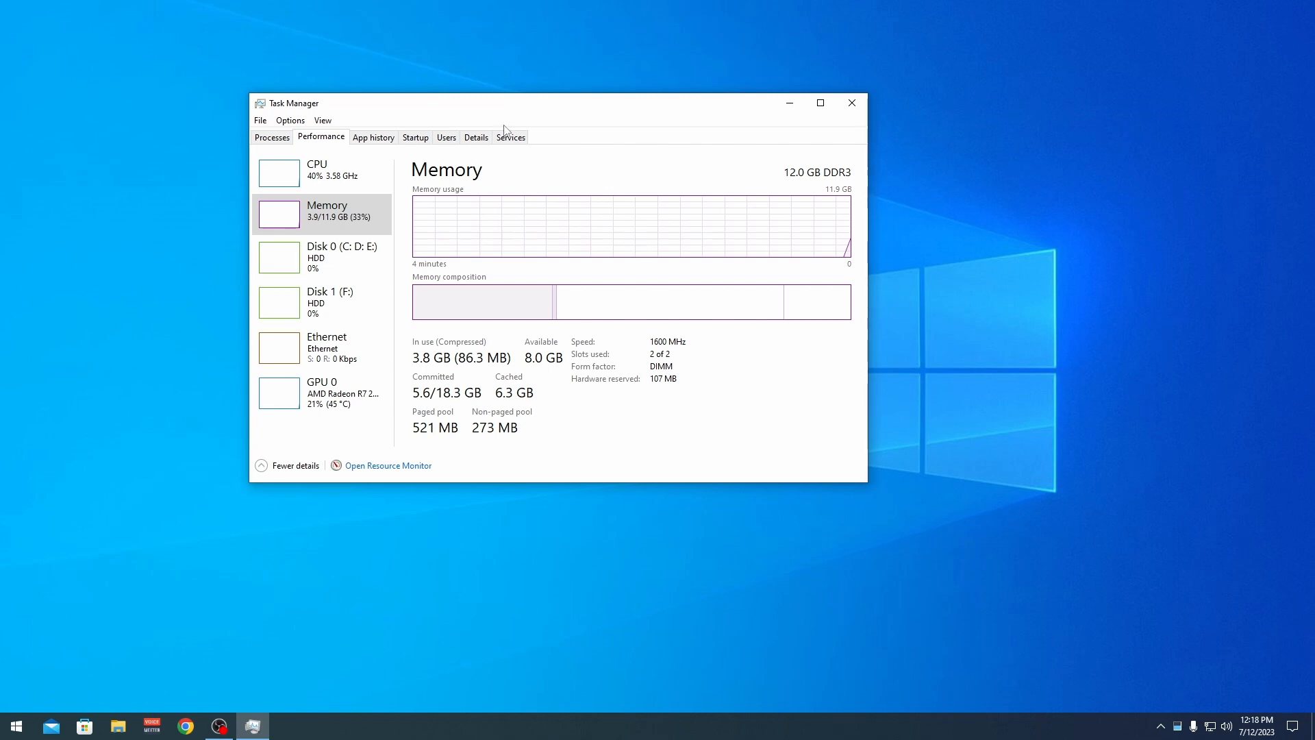
# Step: Close the Task Manager window
pyautogui.moveTo(446, 112); pyautogui.dragTo(451, 113)
pyautogui.click(857, 105)
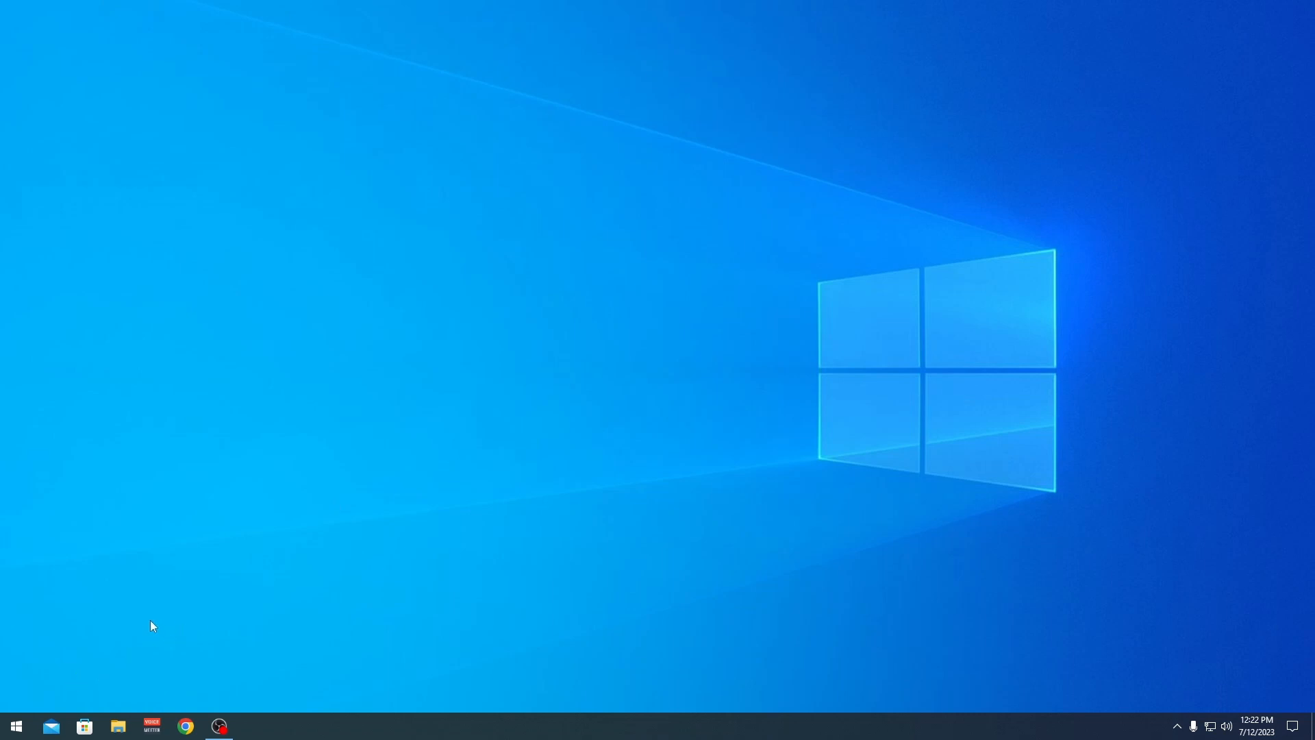
# Step: Search Windows for Regedit and run Registry Editor as administrator
pyautogui.click(16, 727)
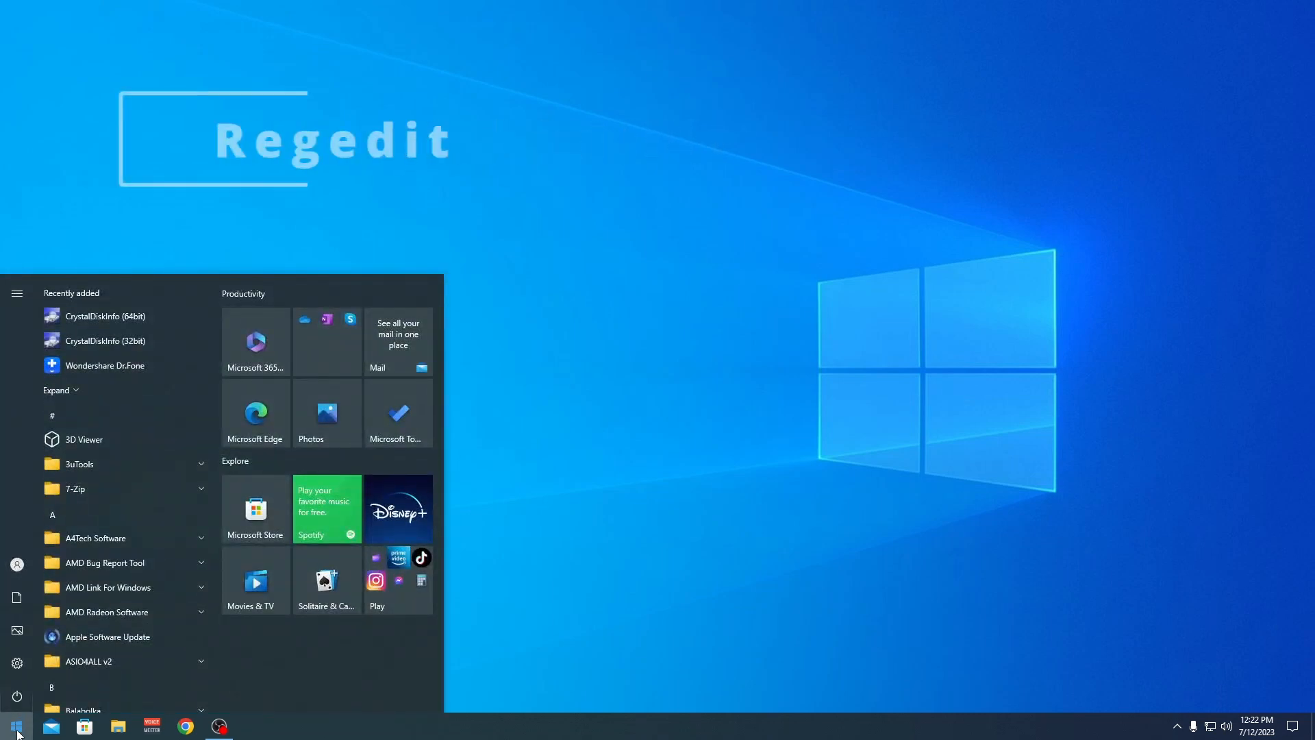
pyautogui.write('egedit')
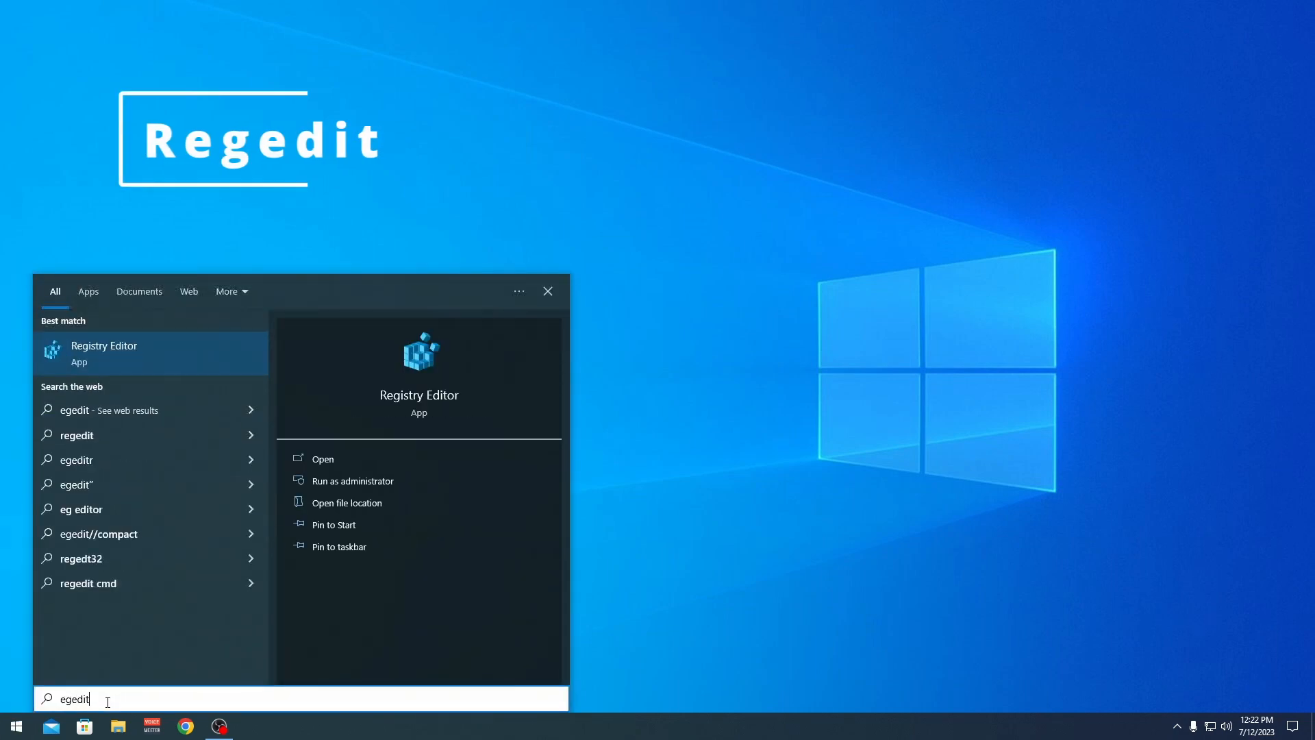
pyautogui.write('Regedit')
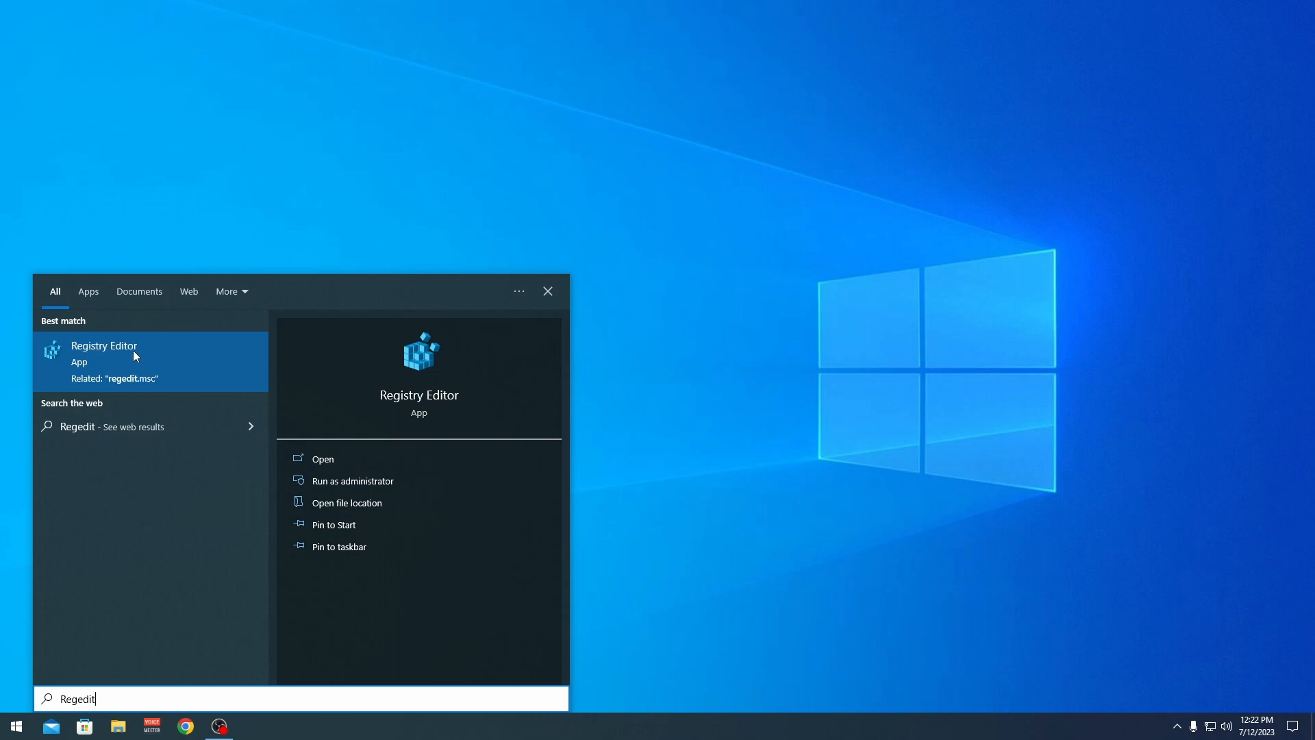
pyautogui.rightClick(167, 356)
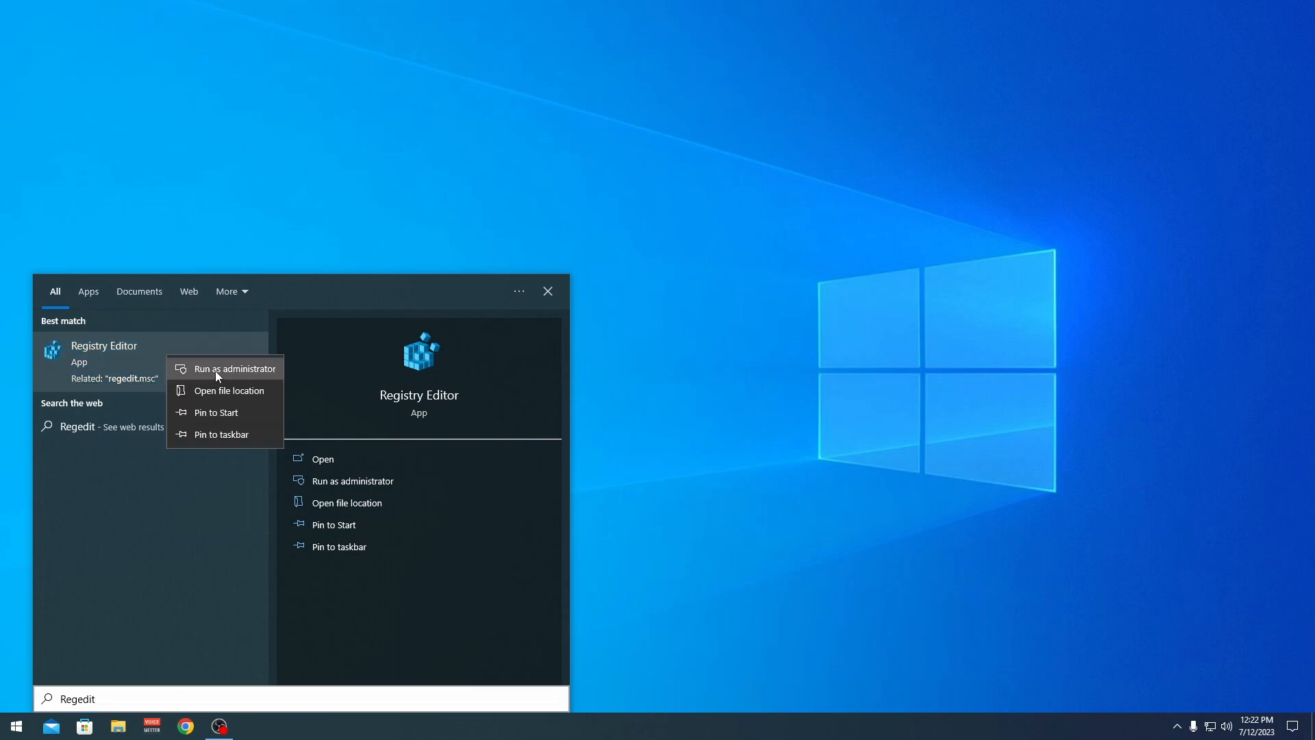
pyautogui.click(217, 368)
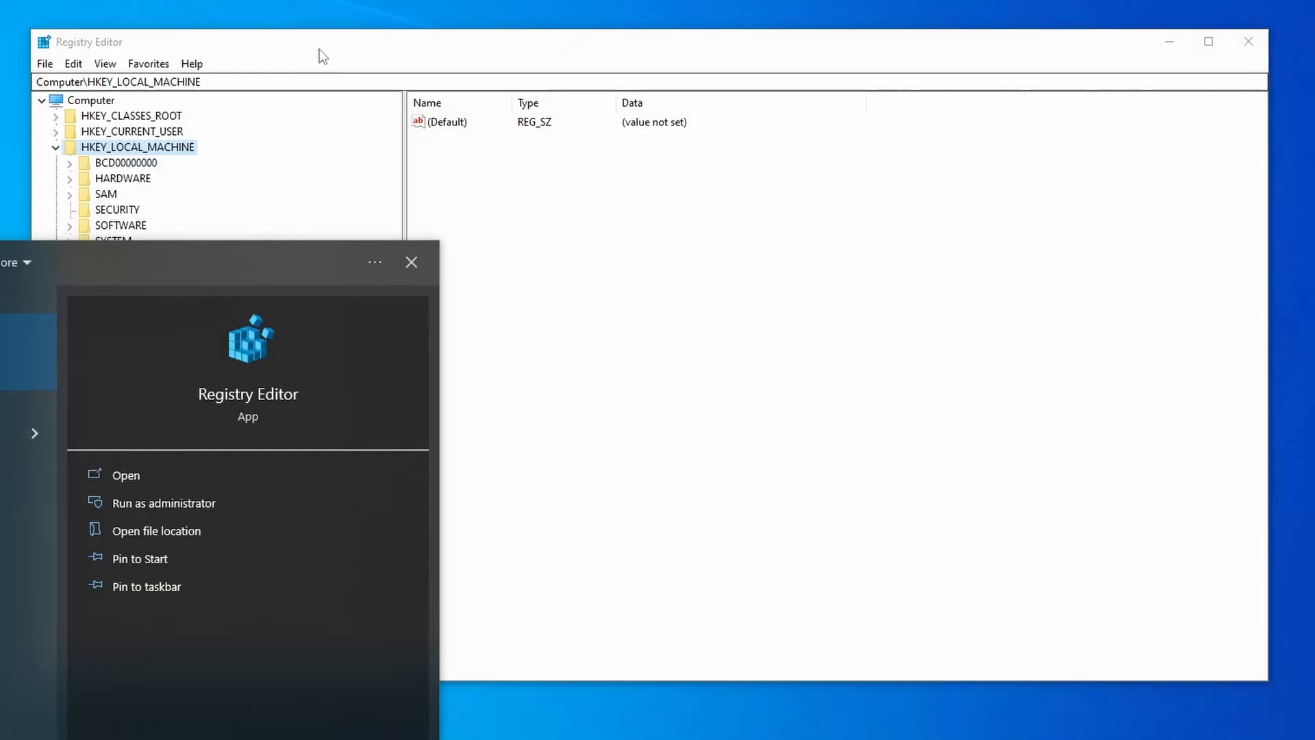
pyautogui.click(318, 49)
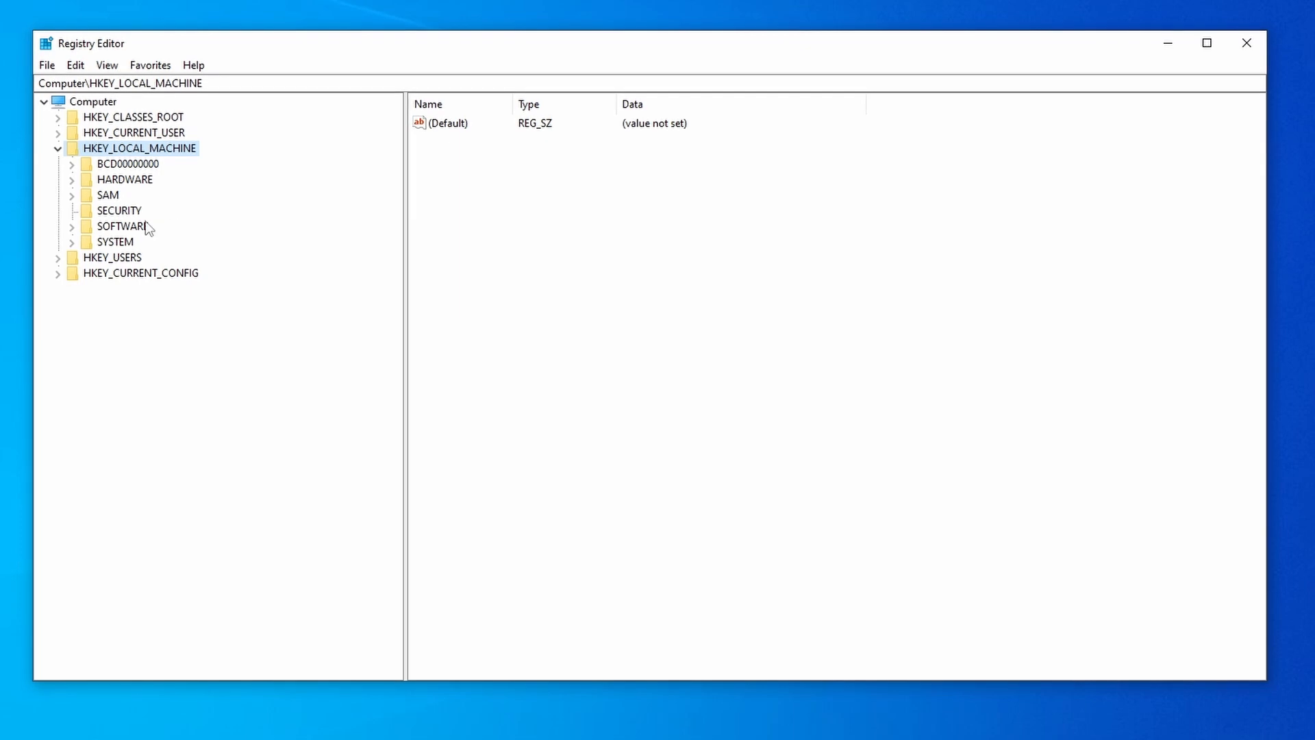
# Step: Navigate the registry tree to the key HKEY_LOCAL_MACHINE\SYSTEM\ControlSet001\Services
pyautogui.click(57, 149)
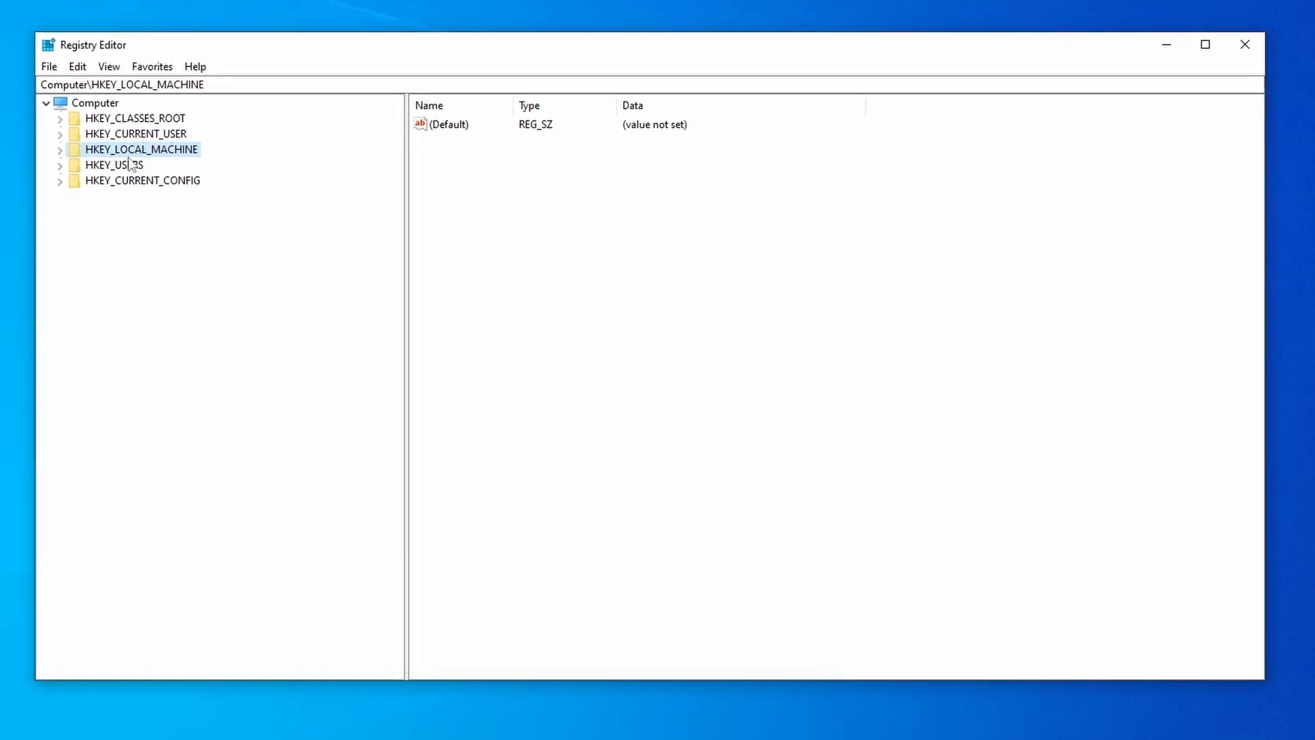
pyautogui.click(61, 150)
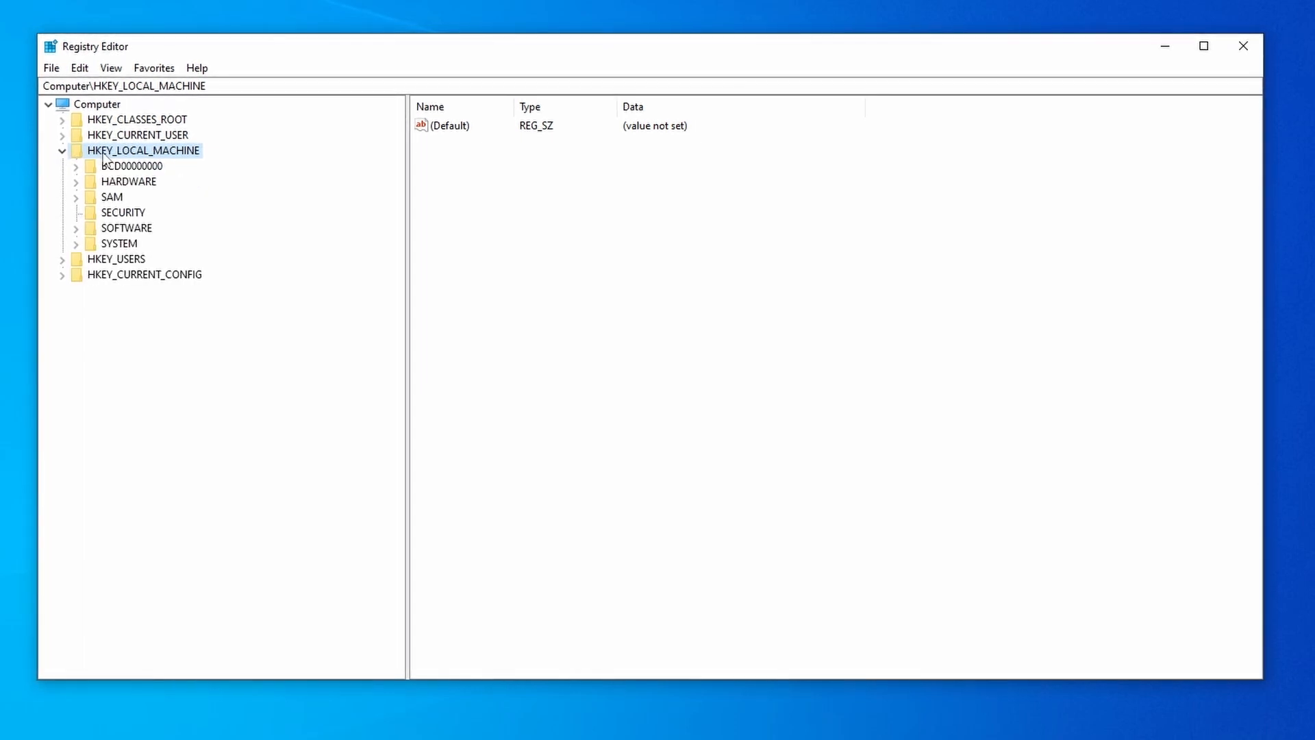
pyautogui.click(85, 244)
pyautogui.click(78, 244)
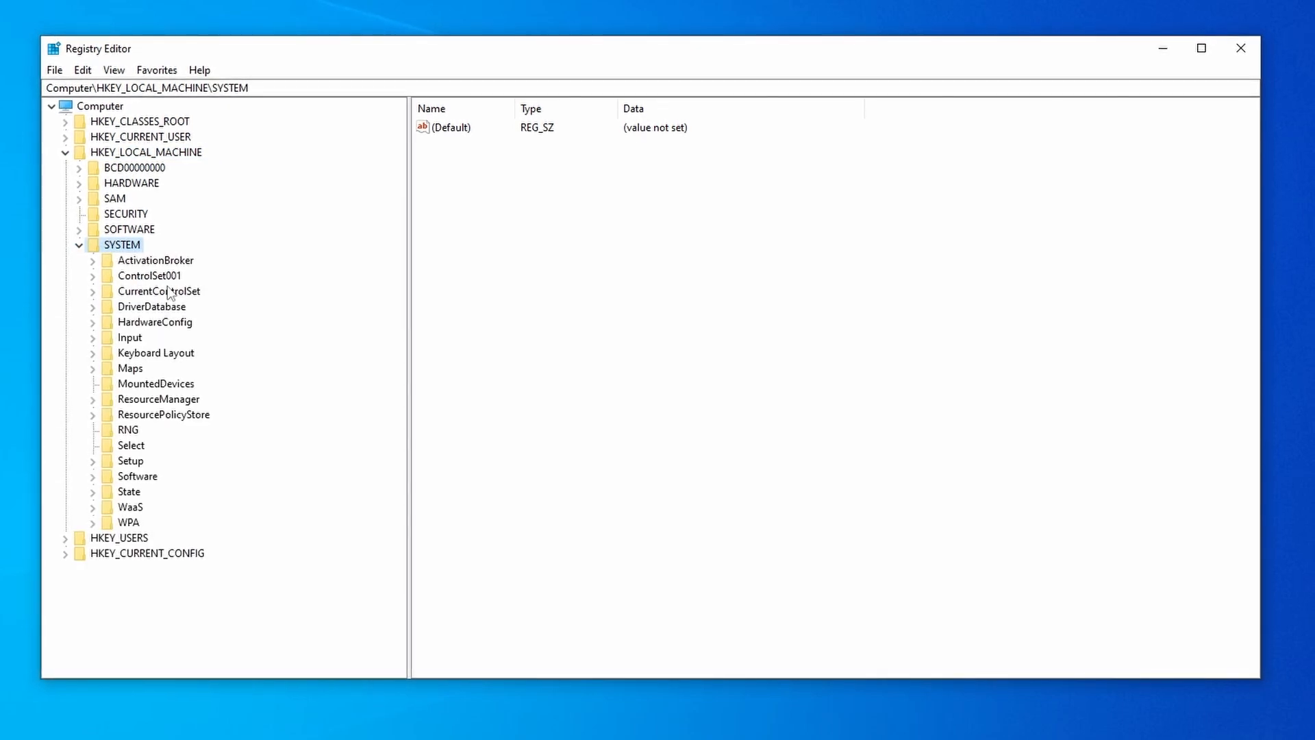
pyautogui.click(93, 276)
pyautogui.click(147, 276)
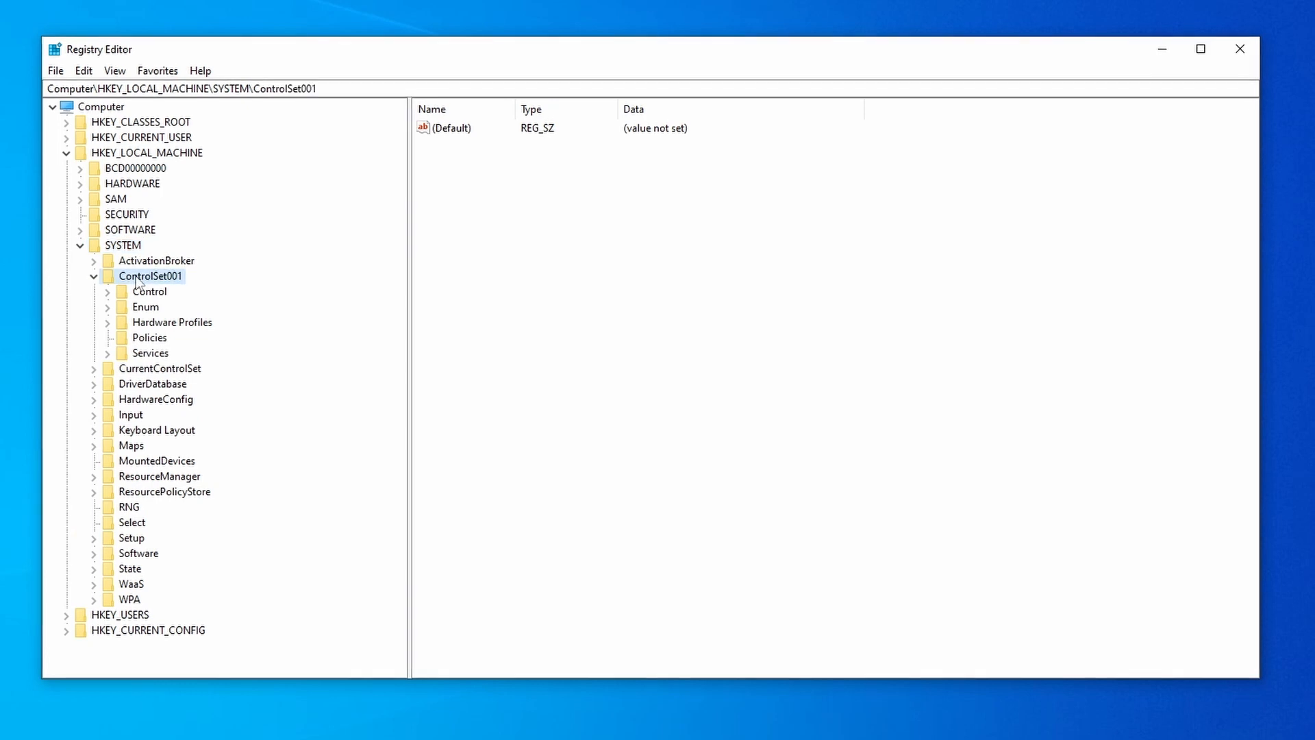
pyautogui.click(166, 354)
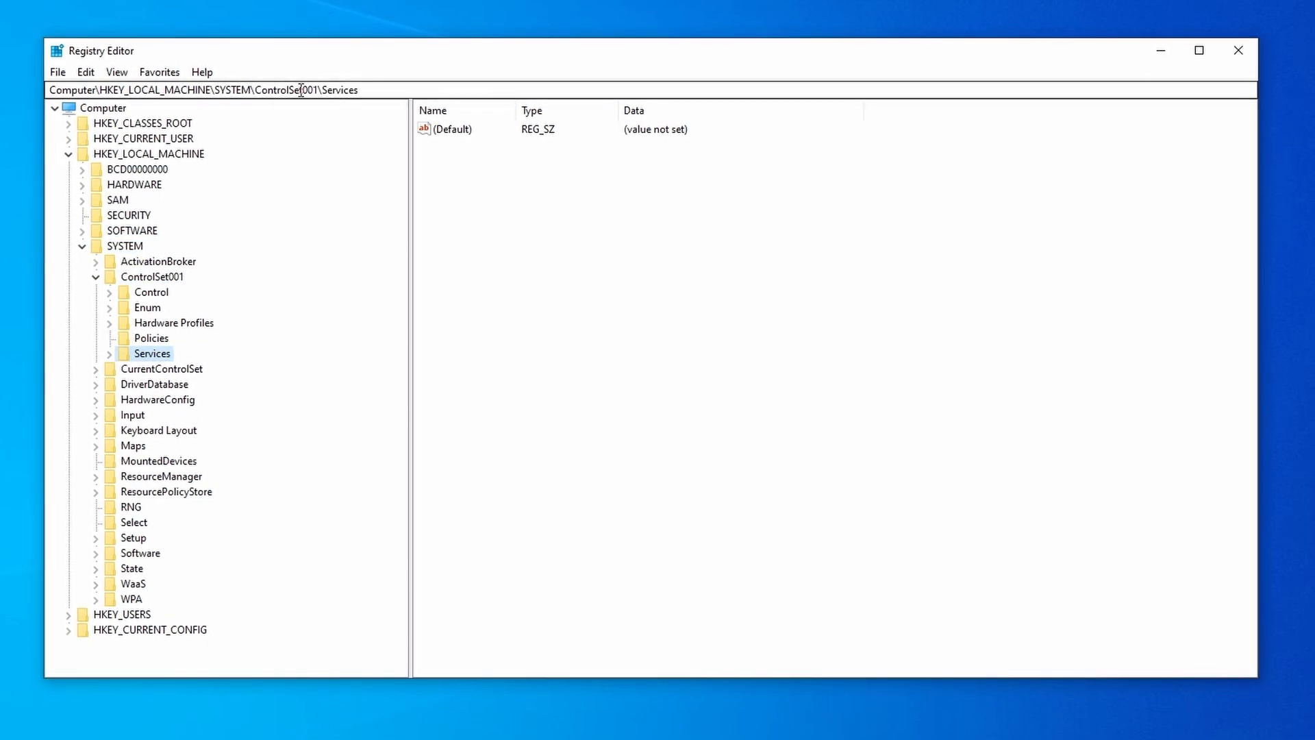
pyautogui.moveTo(362, 91); pyautogui.dragTo(51, 95)
pyautogui.click(372, 92)
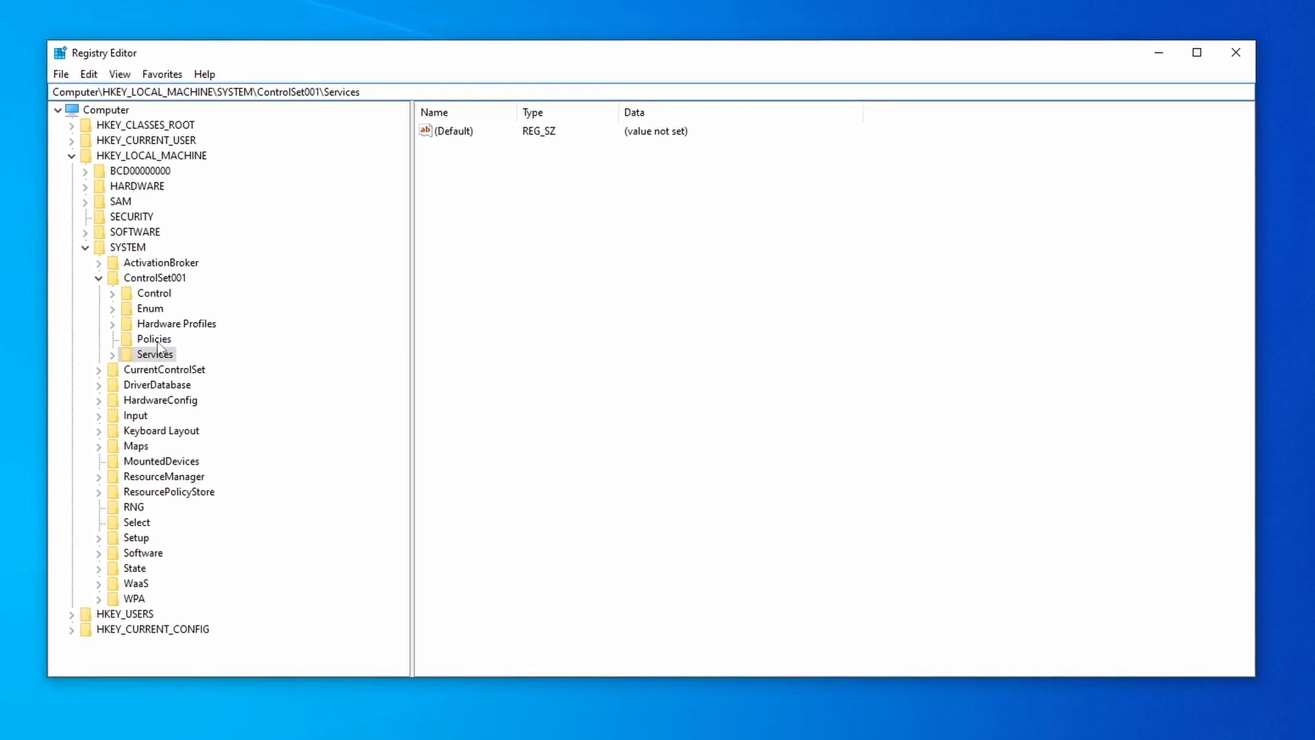
# Step: Expand the Services key and select its Ndu subkey
pyautogui.click(113, 355)
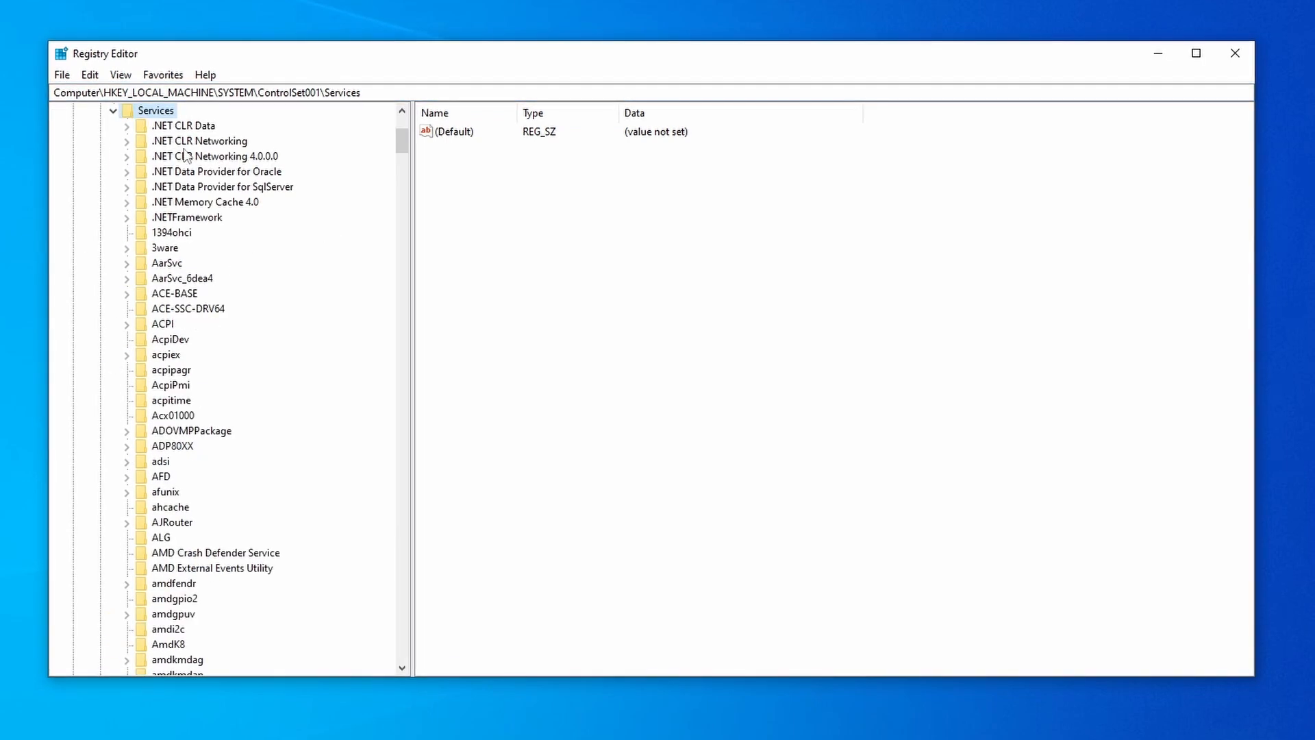
pyautogui.click(113, 111)
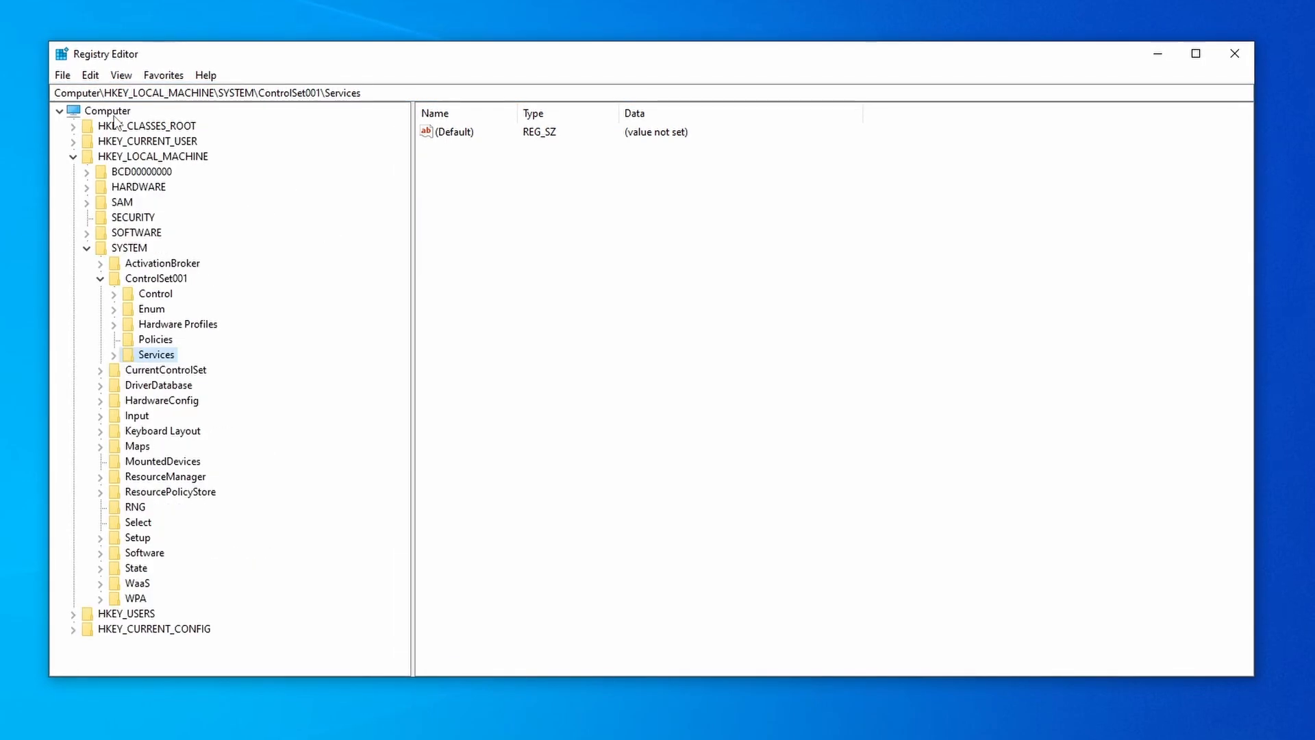
pyautogui.click(114, 354)
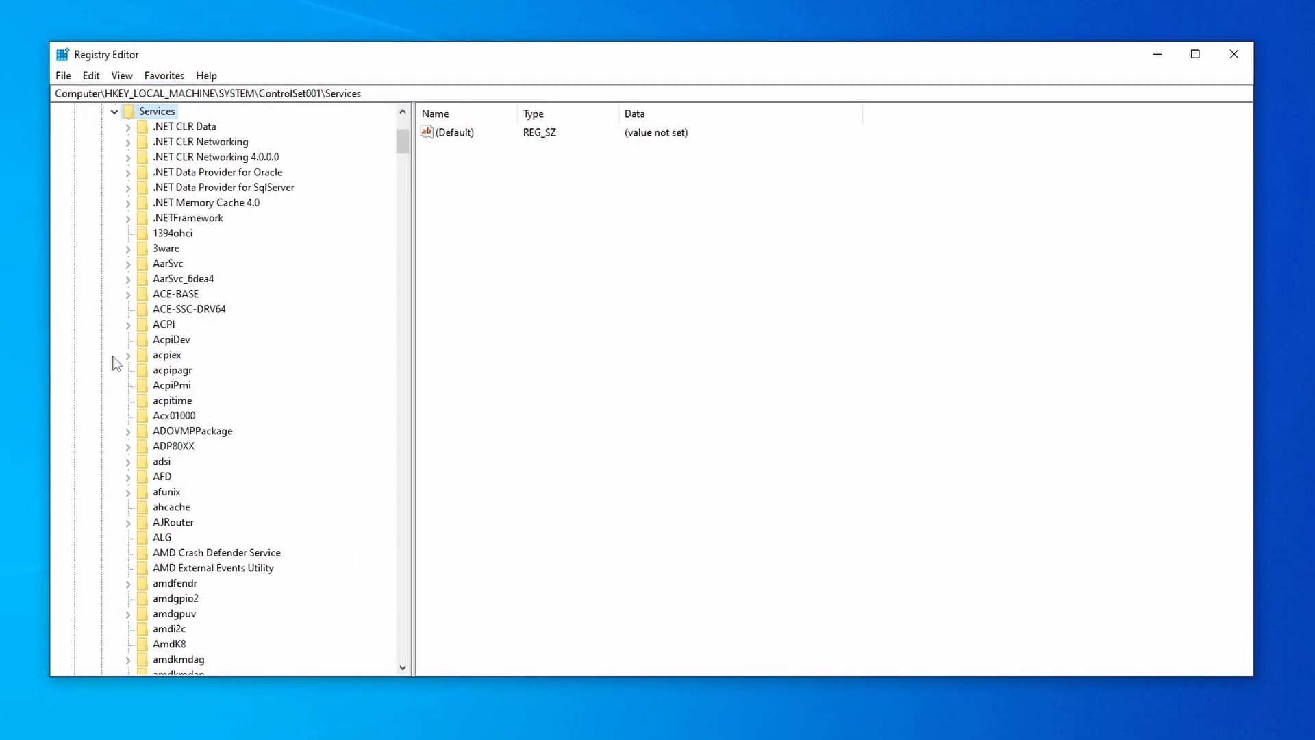
pyautogui.click(115, 113)
pyautogui.click(115, 355)
pyautogui.moveTo(404, 140); pyautogui.dragTo(451, 307)
pyautogui.click(197, 312)
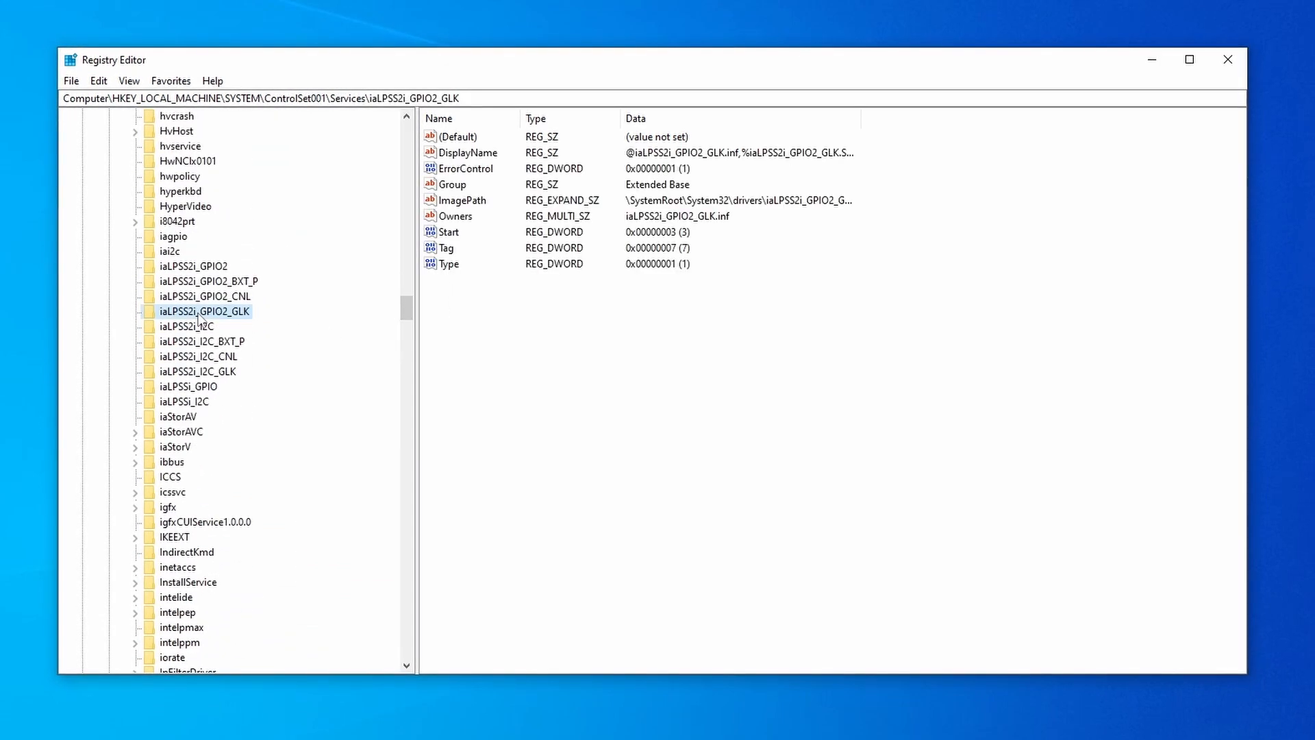
pyautogui.press('n')
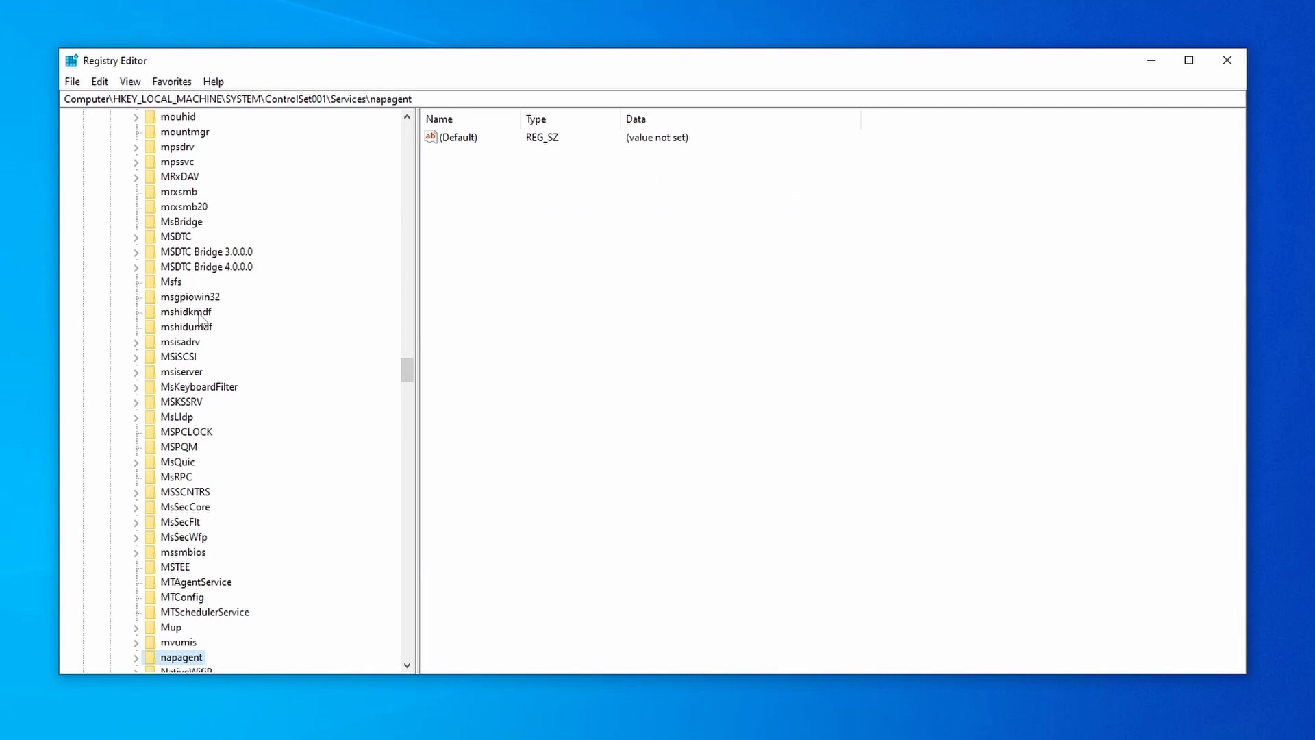
pyautogui.press('Down')
pyautogui.press('Down')
pyautogui.scroll(-6, 212, 288)
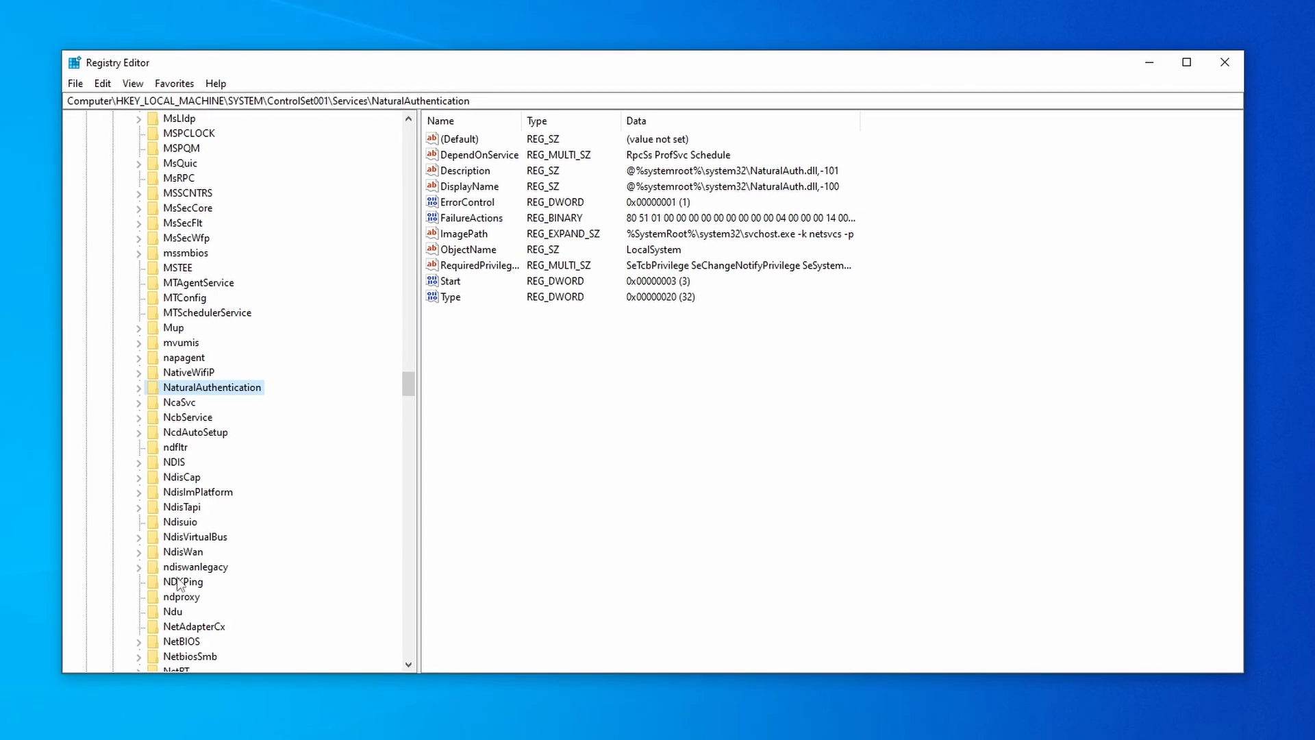
pyautogui.scroll(-2, 192, 460)
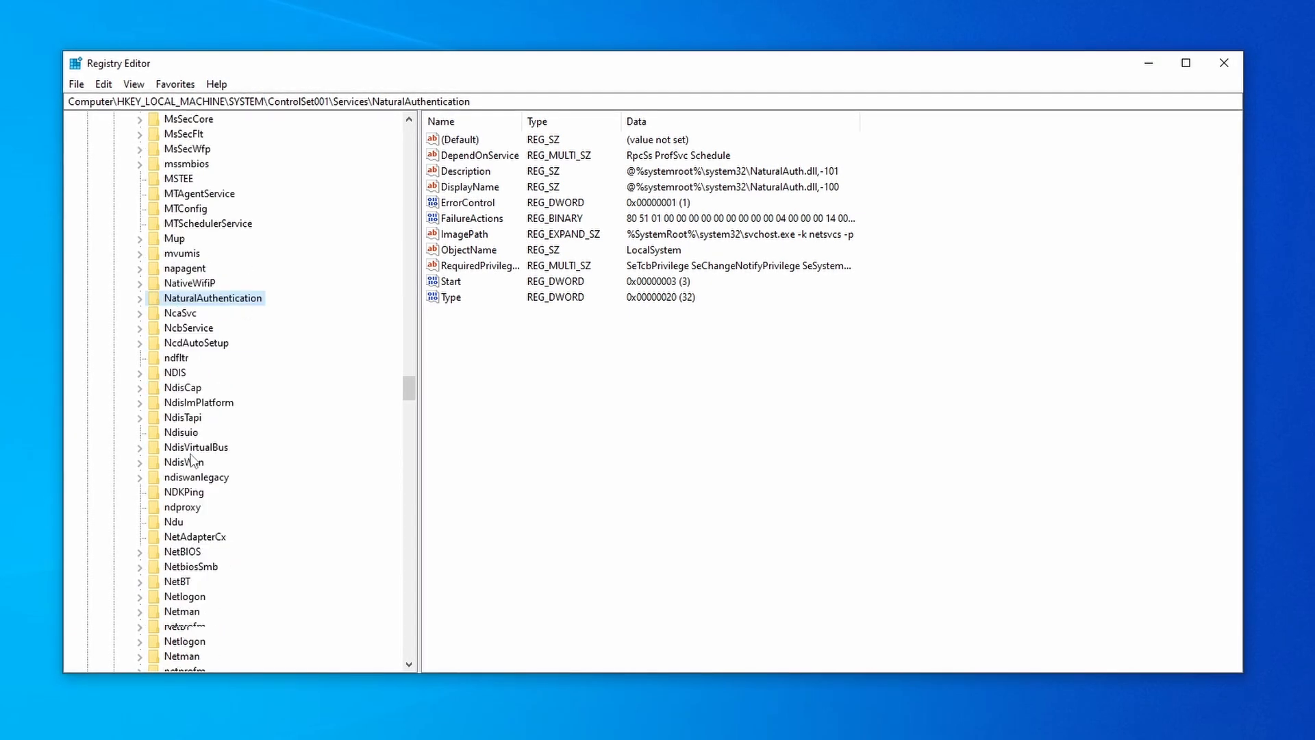
pyautogui.scroll(-1, 191, 460)
pyautogui.click(173, 479)
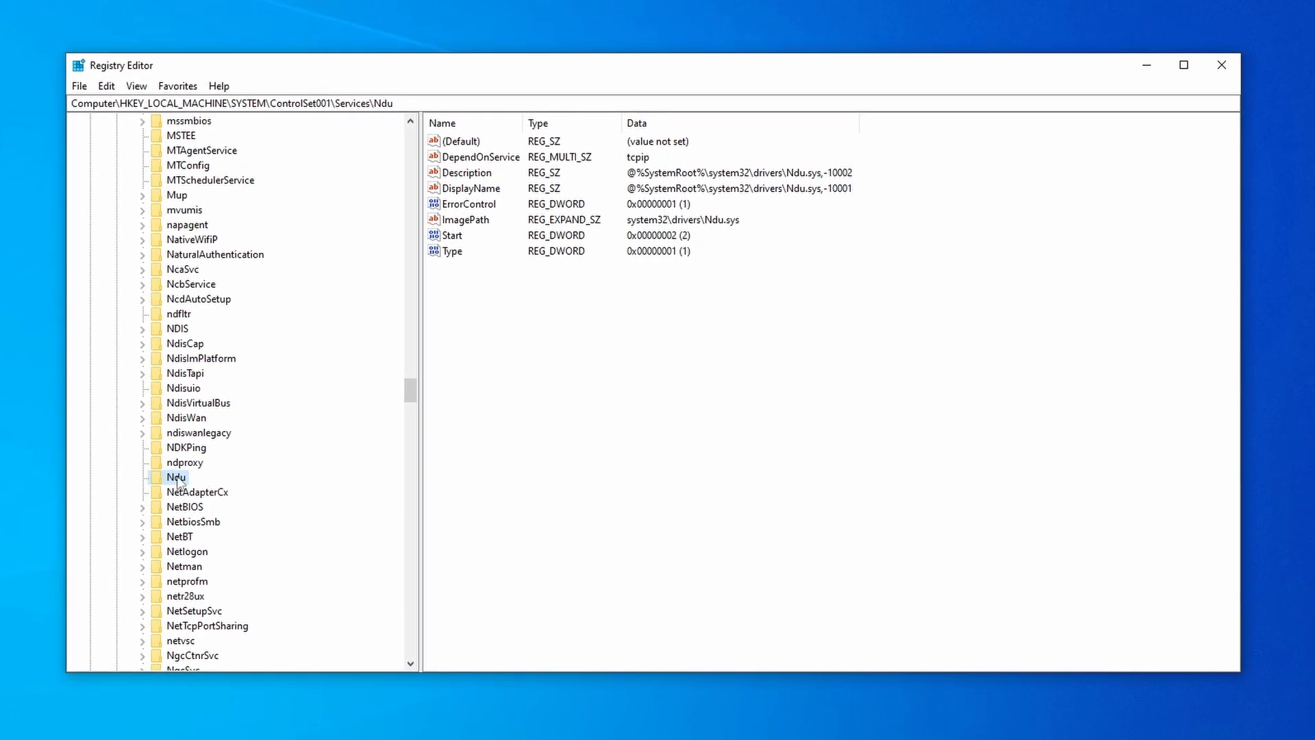
# Step: Set the value data of the Ndu key's Start DWORD to 4 in hexadecimal and save it
pyautogui.doubleClick(455, 237)
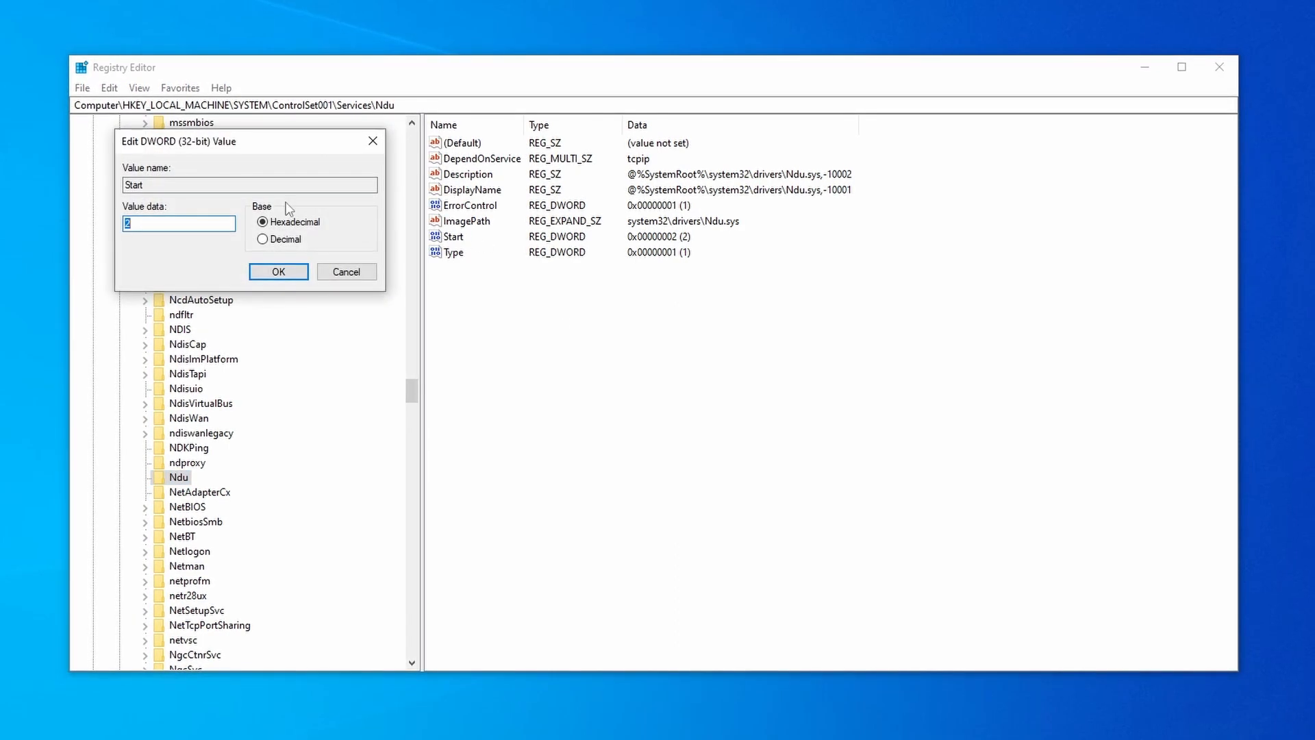
pyautogui.moveTo(199, 152); pyautogui.dragTo(211, 182)
pyautogui.click(152, 253)
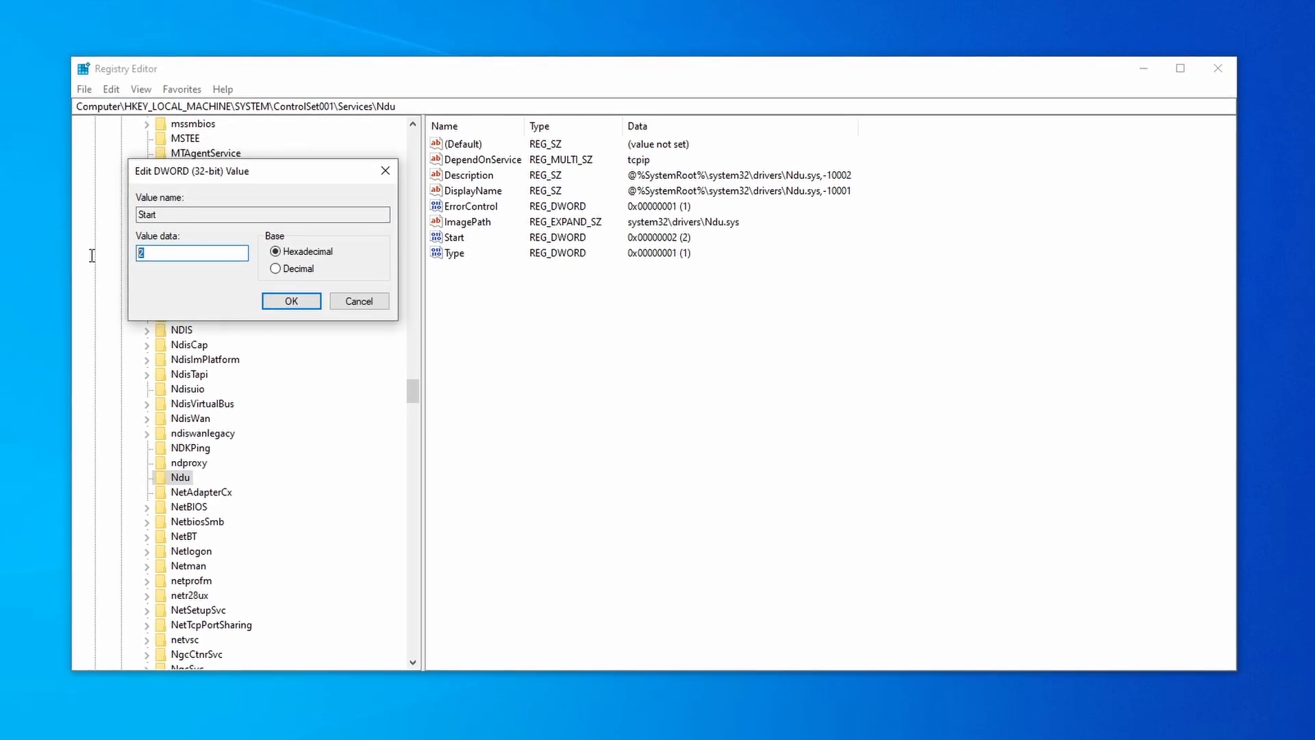
pyautogui.doubleClick(158, 253)
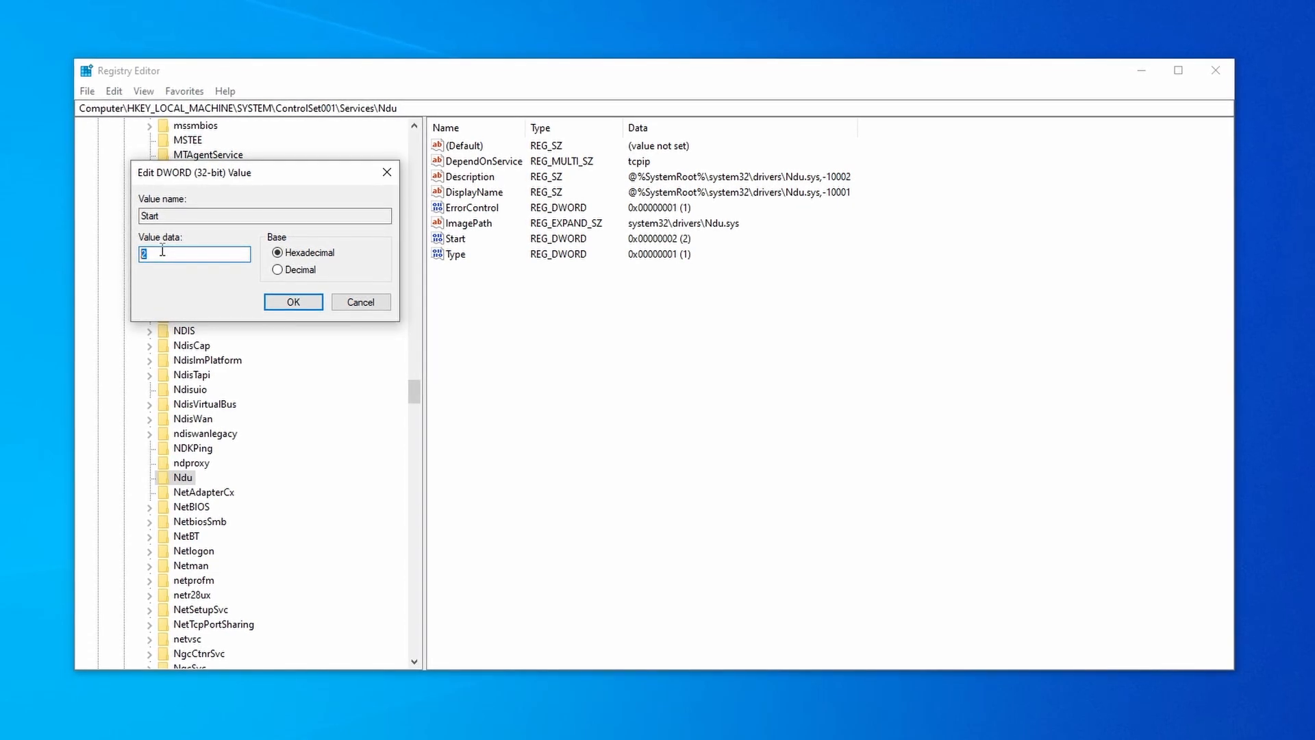
pyautogui.write('4')
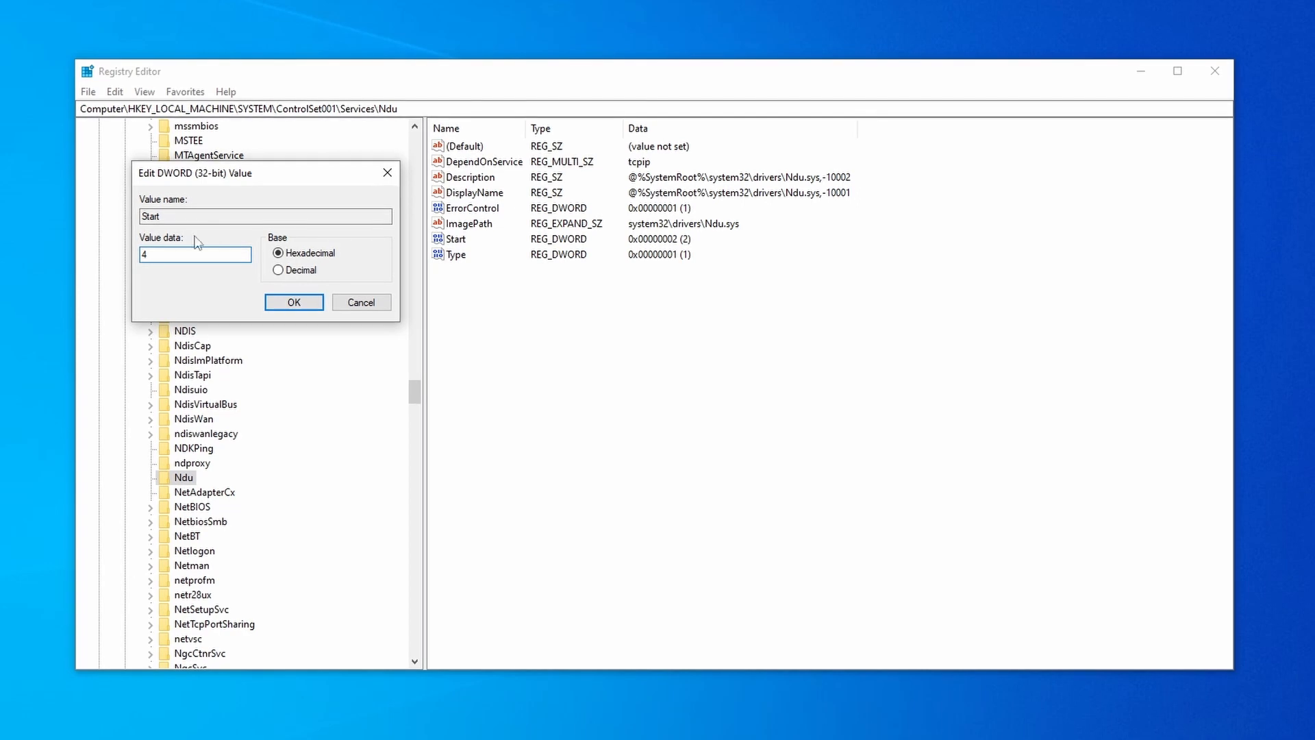
pyautogui.moveTo(269, 172); pyautogui.dragTo(255, 204)
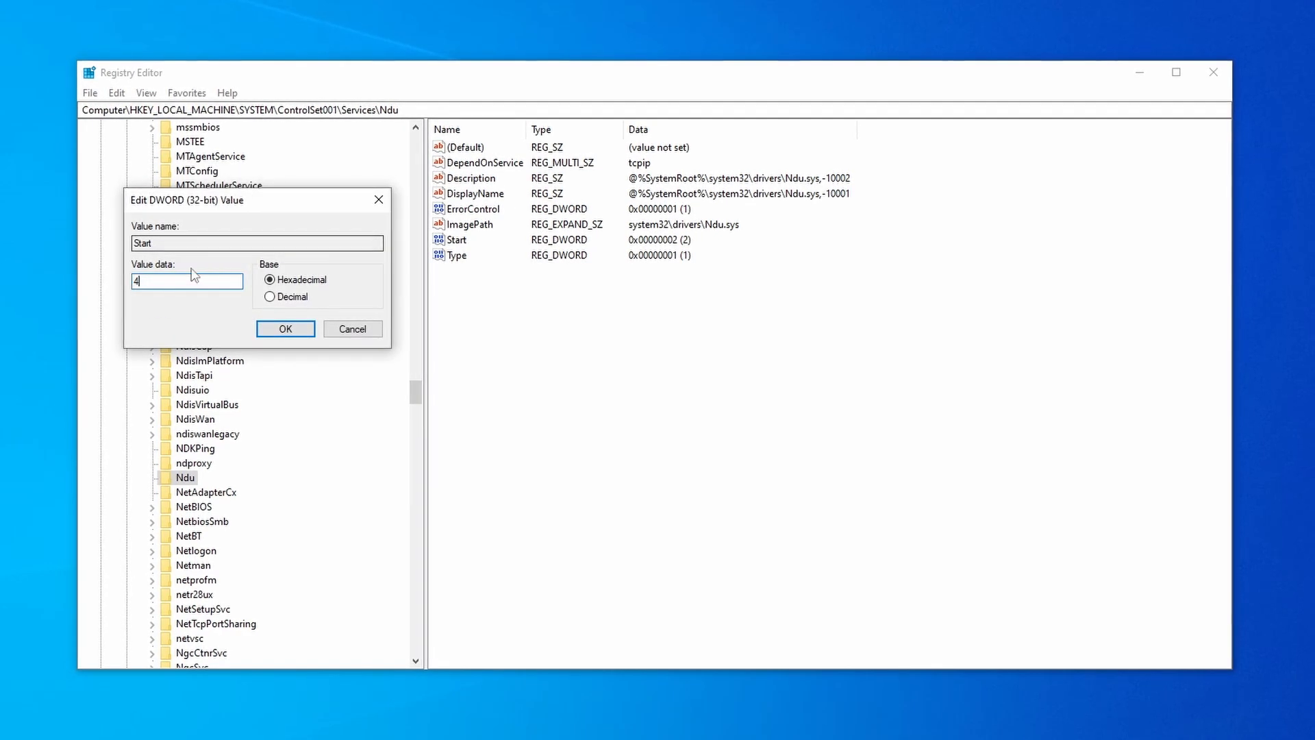
pyautogui.doubleClick(134, 282)
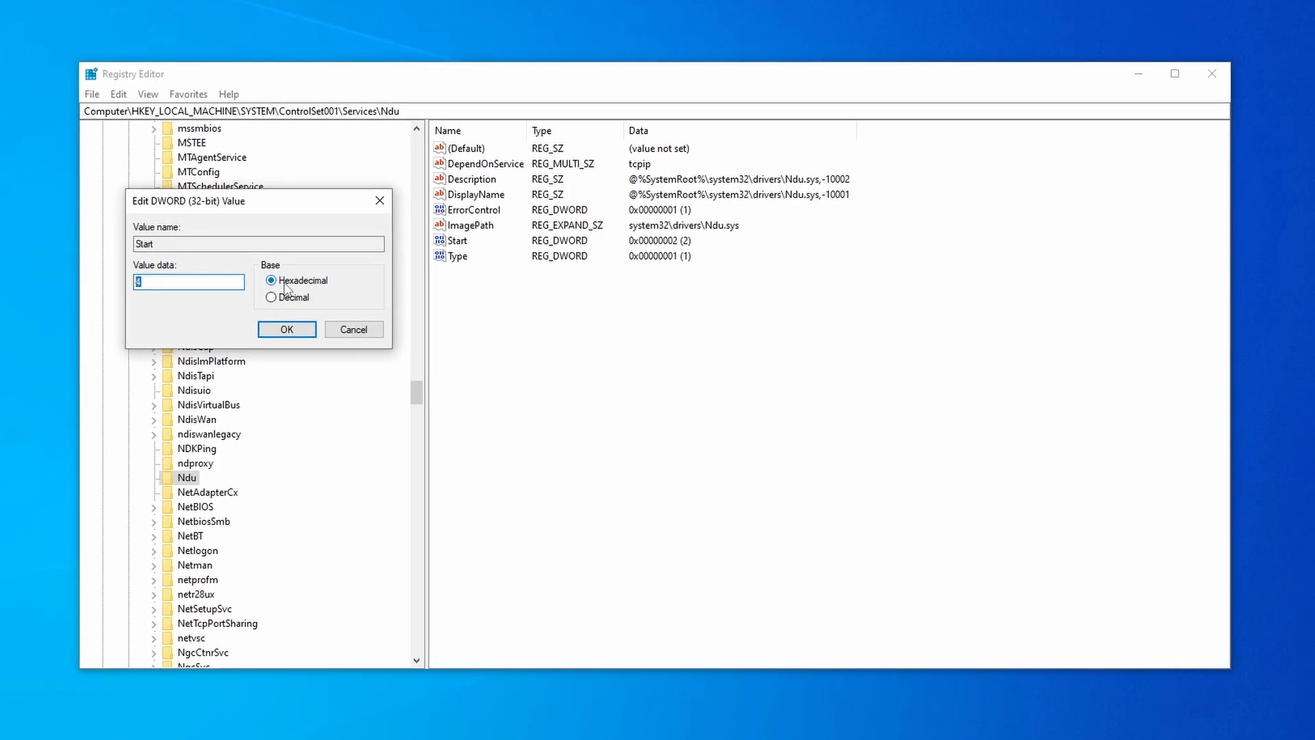
pyautogui.click(299, 331)
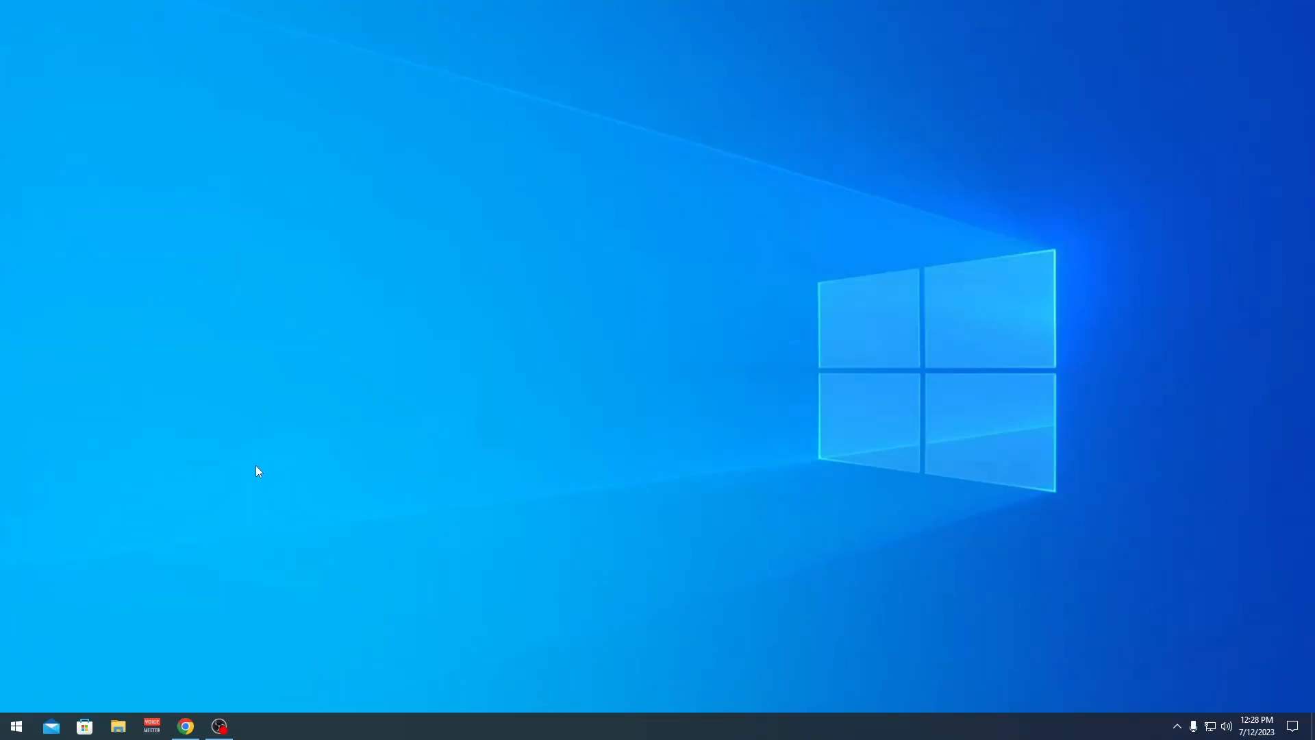
# Step: Search Windows for services.msc and open the Services console
pyautogui.click(16, 727)
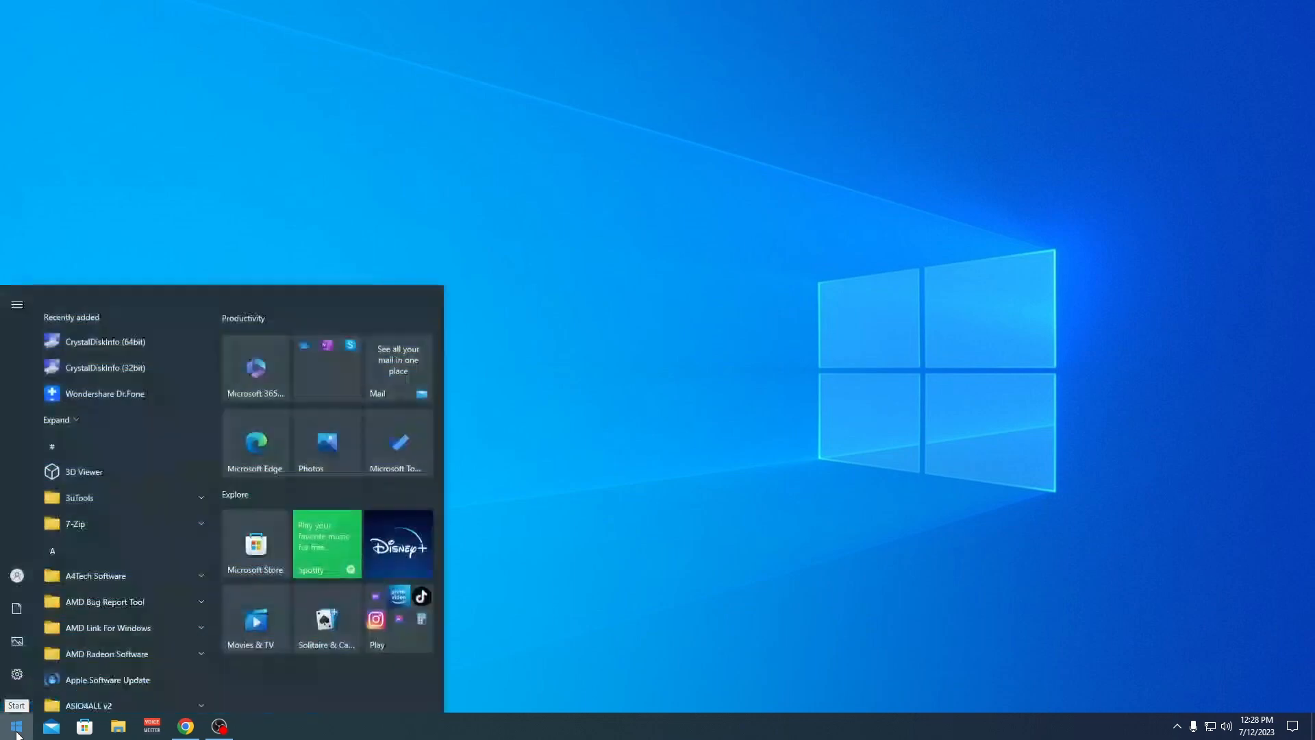
pyautogui.write('services')
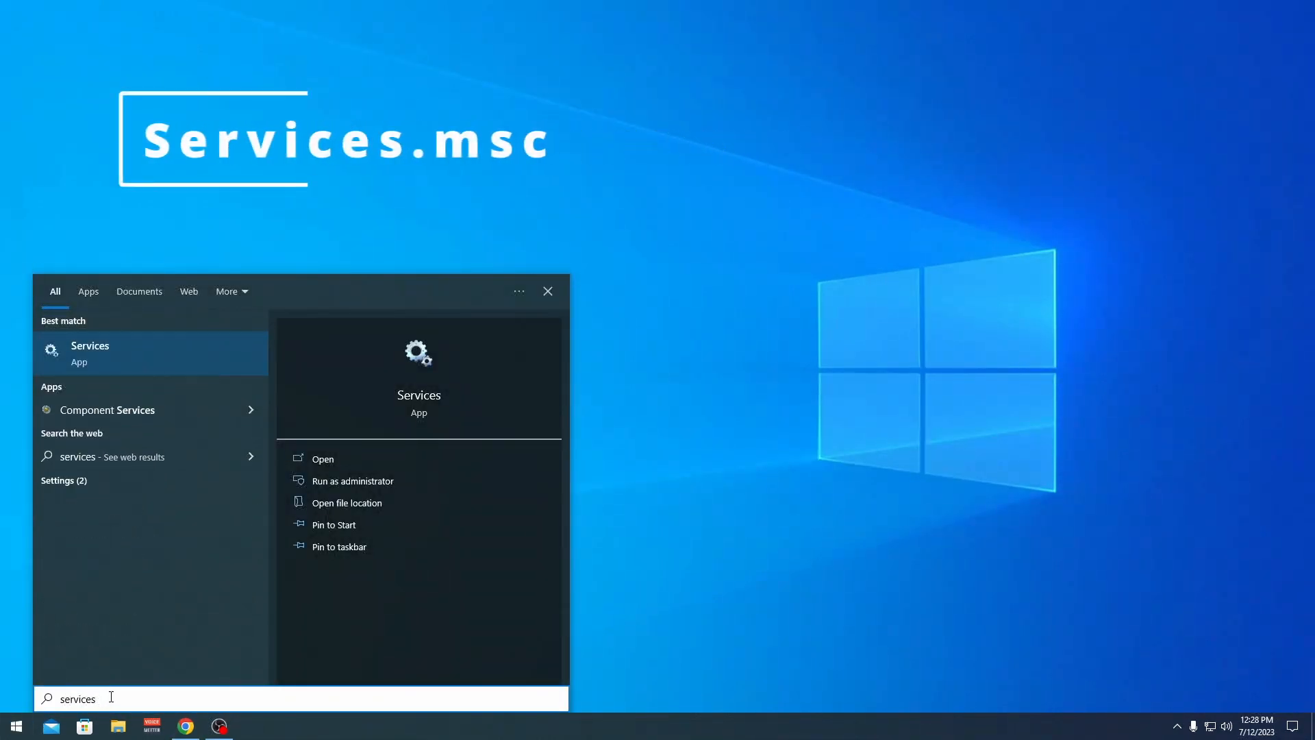
pyautogui.write('.msc')
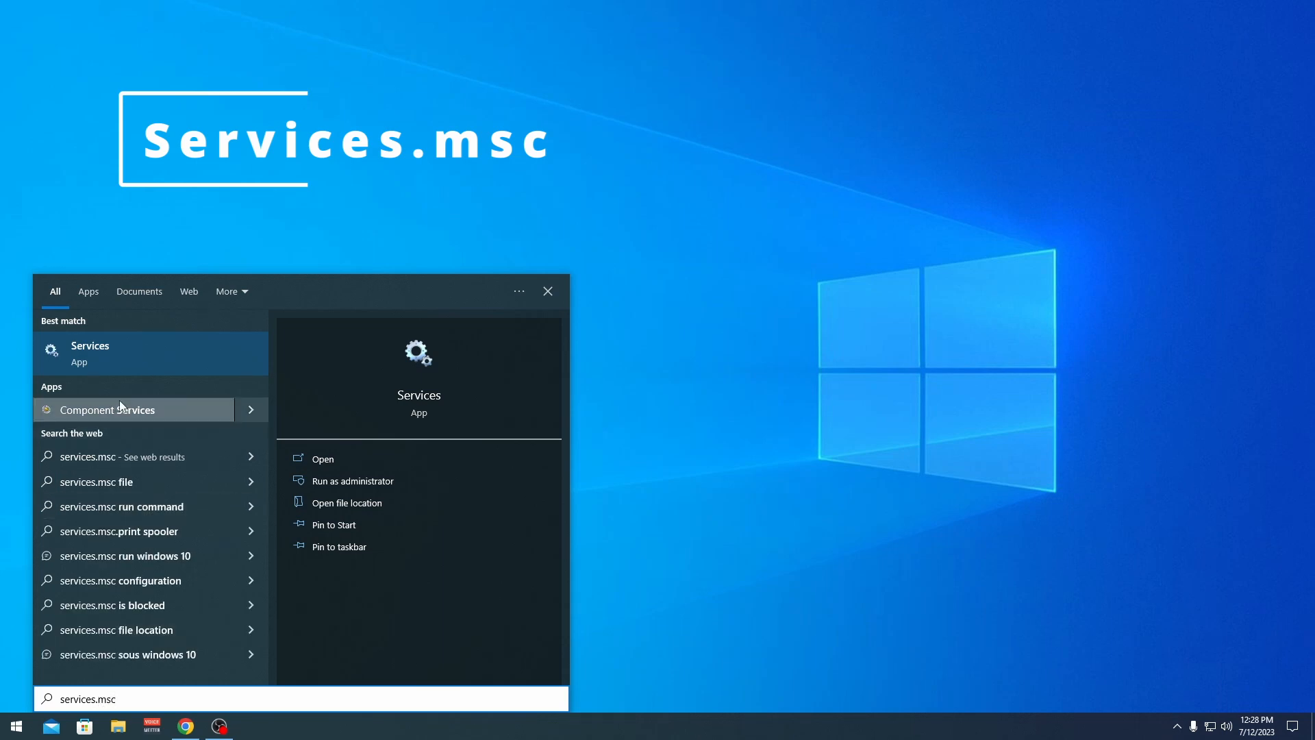
pyautogui.click(126, 359)
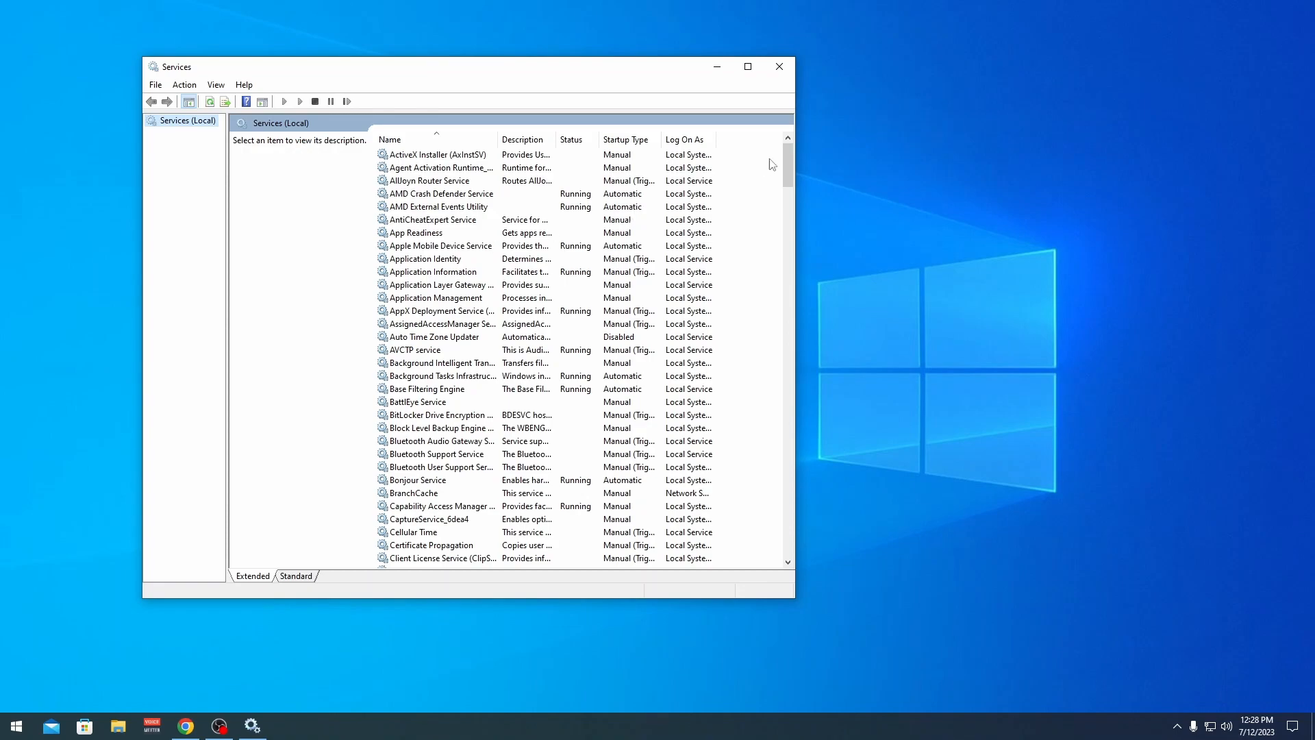
# Step: Locate the SysMain service in the list of local services and select it
pyautogui.moveTo(787, 150); pyautogui.dragTo(789, 205)
pyautogui.click(404, 206)
pyautogui.press('s')
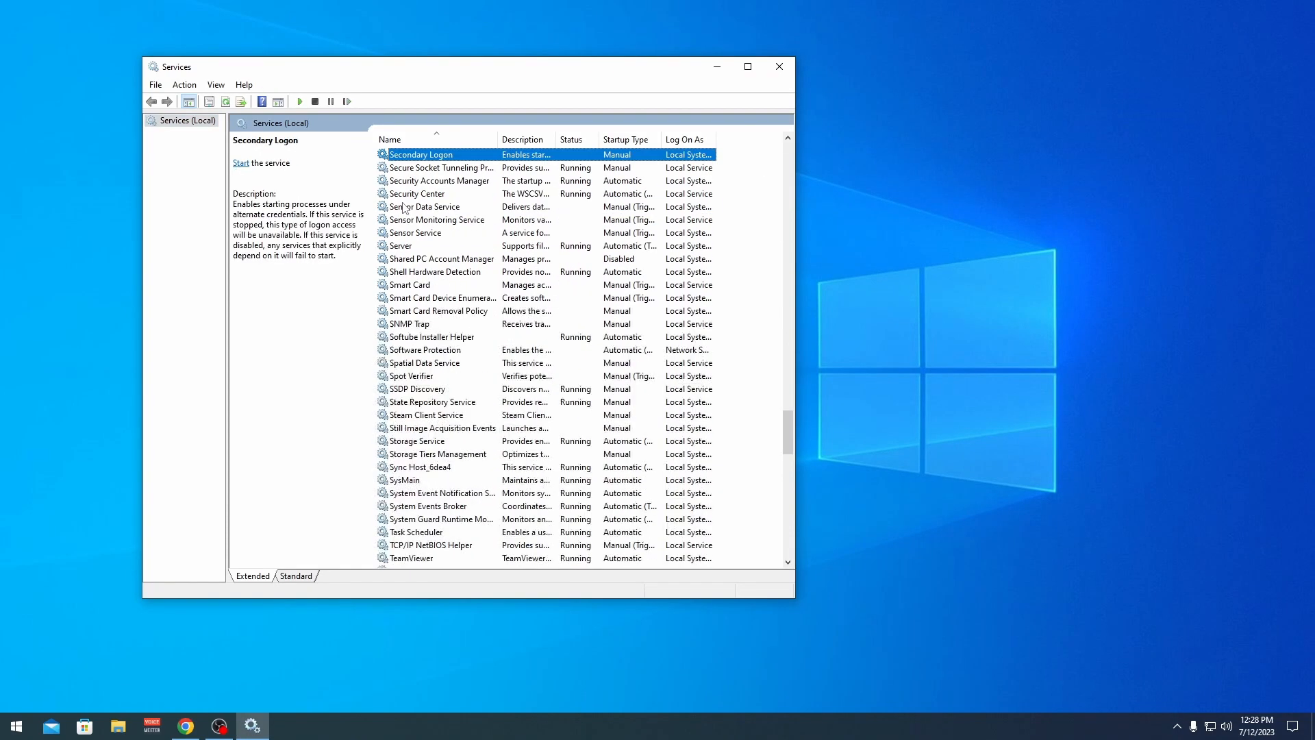
pyautogui.press('Down')
pyautogui.press('Down')
pyautogui.press('Down')
pyautogui.press('Down')
pyautogui.press('Down')
pyautogui.press('Down')
pyautogui.press('Down')
pyautogui.press('Down')
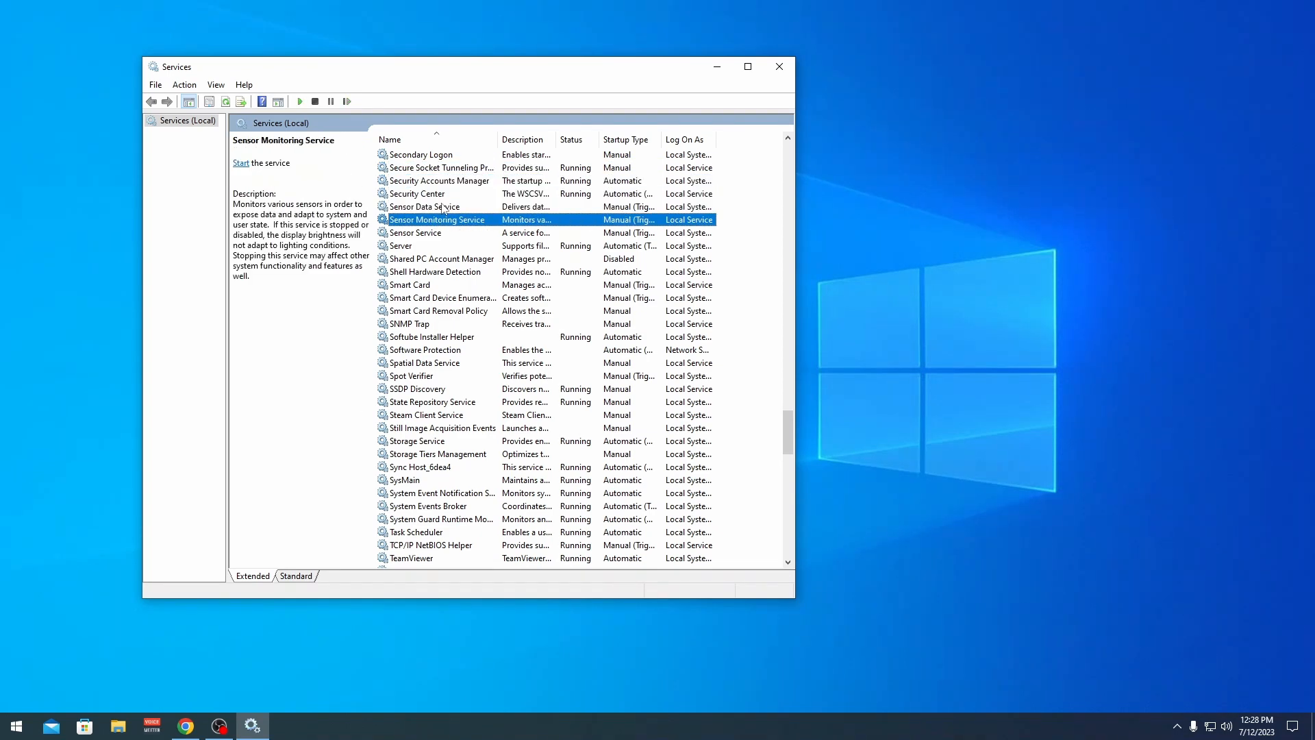
pyautogui.press('Down')
pyautogui.press('Down')
pyautogui.press('Down')
pyautogui.press('Down')
pyautogui.press('Down')
pyautogui.press('Down')
pyautogui.press('Down')
pyautogui.press('Down')
pyautogui.press('Down')
pyautogui.press('Down')
pyautogui.press('Down')
pyautogui.press('Down')
pyautogui.press('Down')
pyautogui.press('Down')
pyautogui.press('Down')
pyautogui.press('Down')
pyautogui.press('Down')
pyautogui.press('Down')
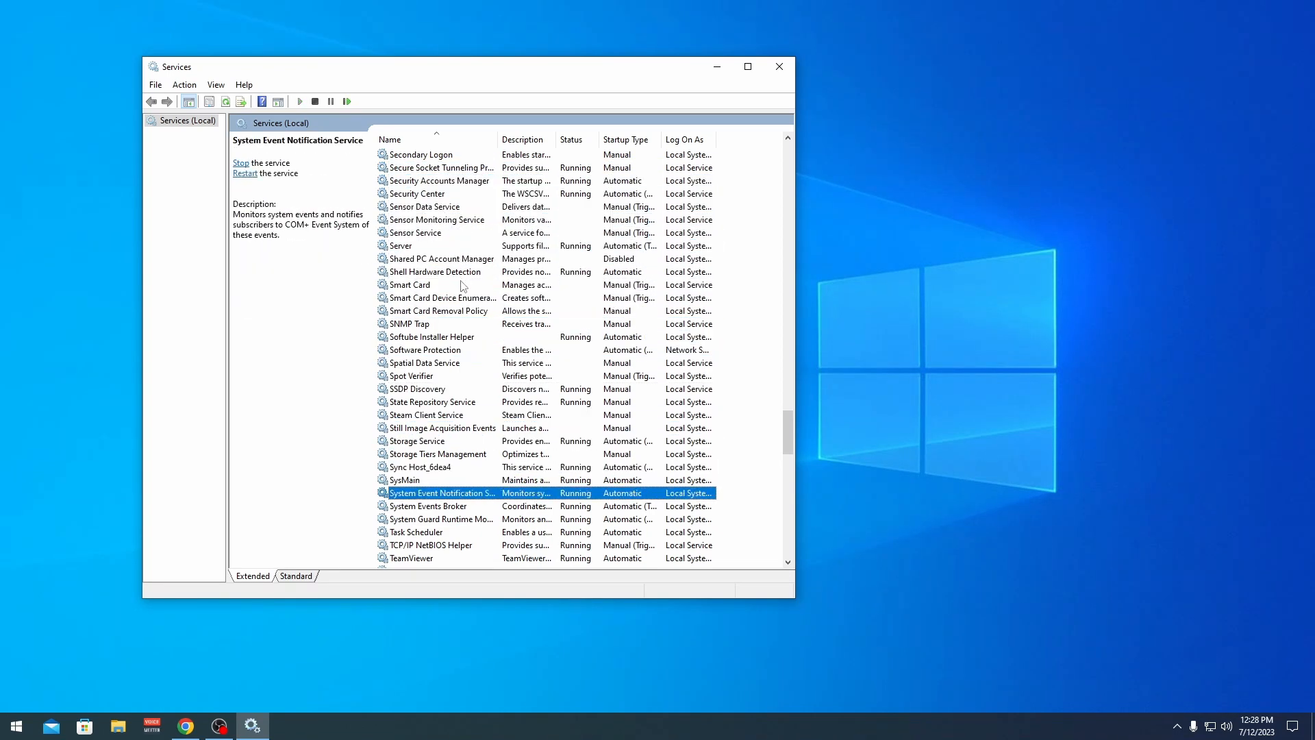
pyautogui.click(440, 480)
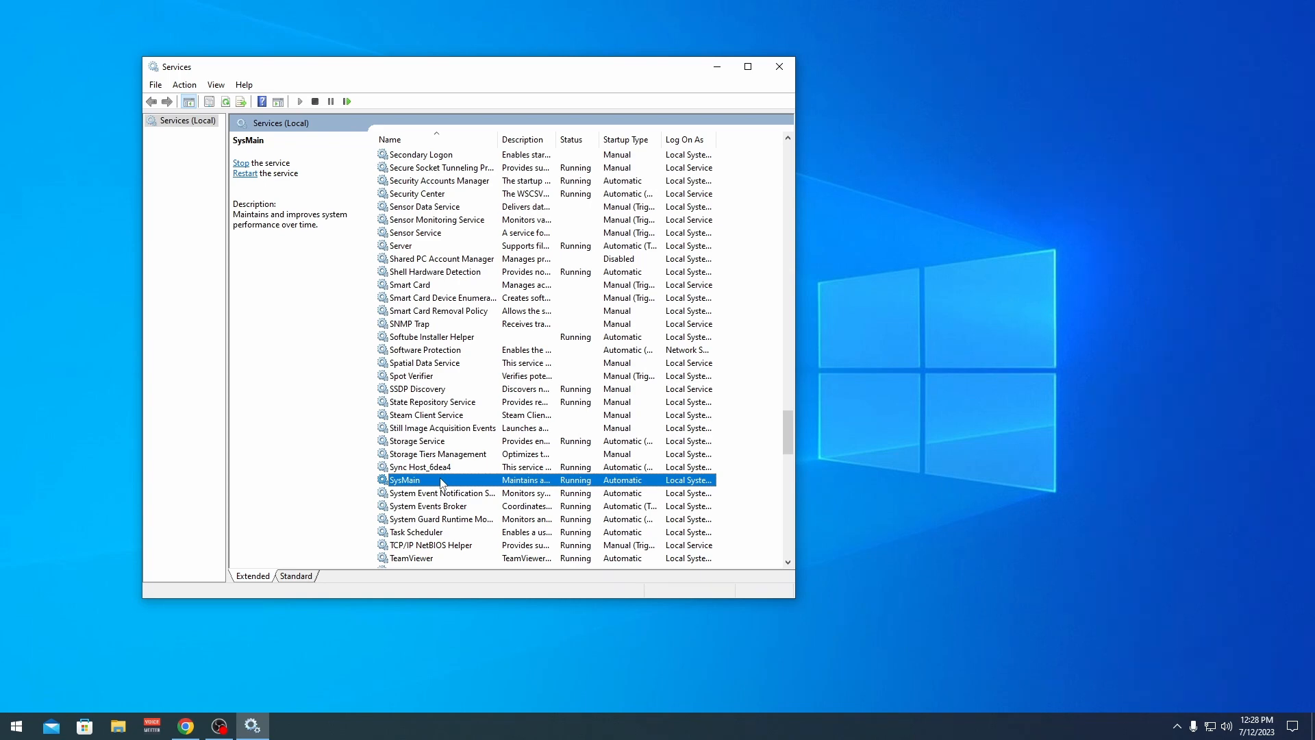
# Step: Open the properties of the SysMain service and stop the running service
pyautogui.rightClick(441, 483)
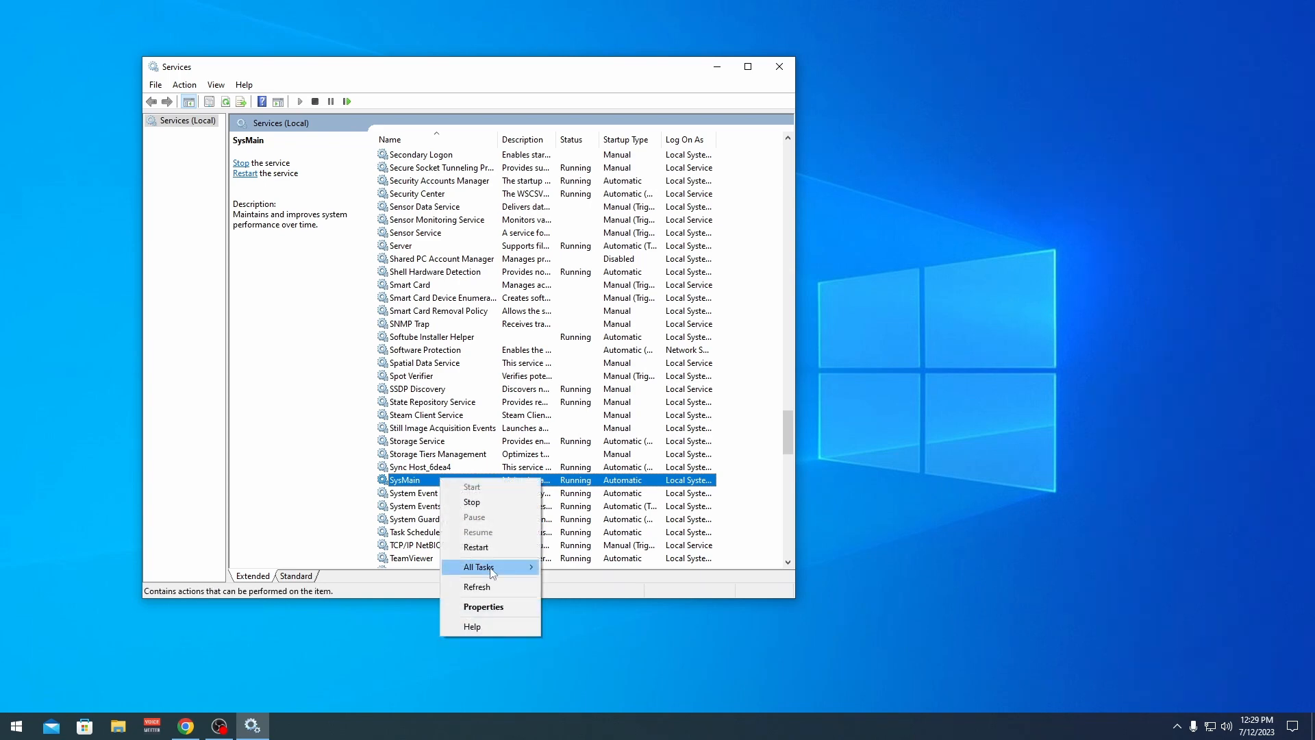
pyautogui.click(508, 606)
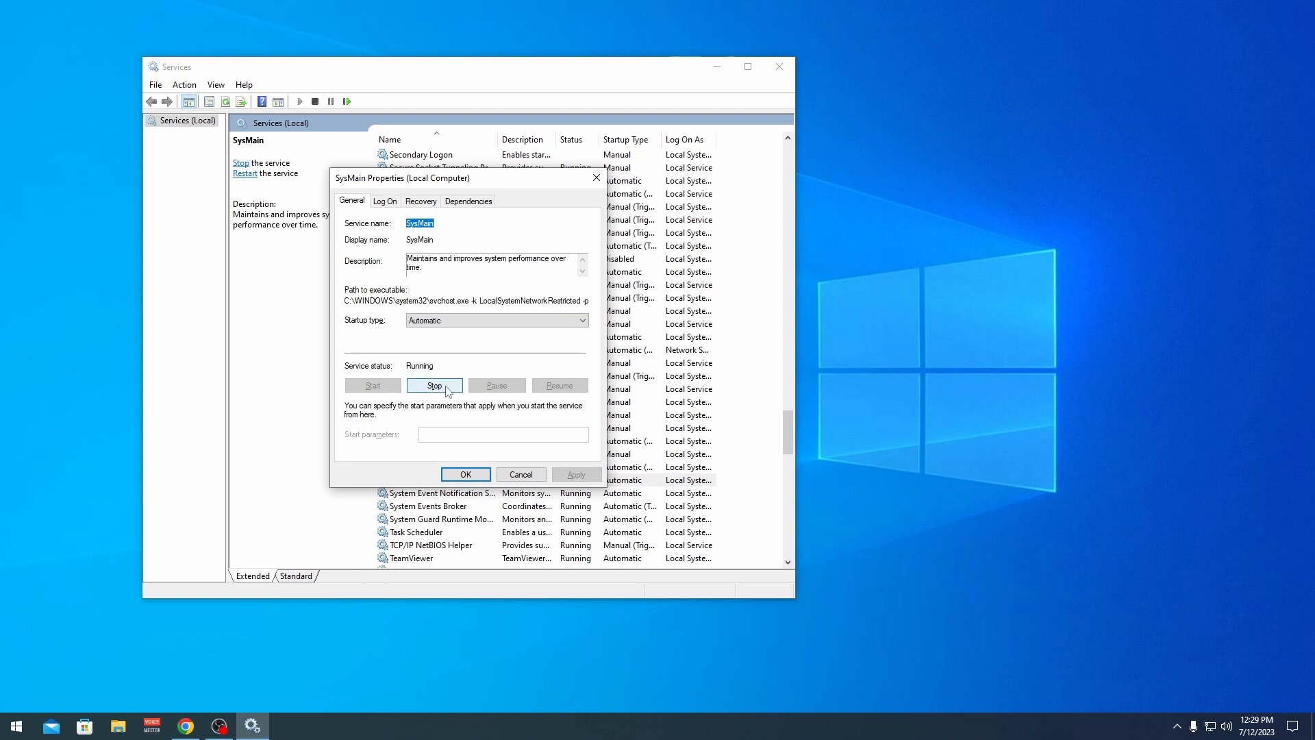
pyautogui.click(448, 388)
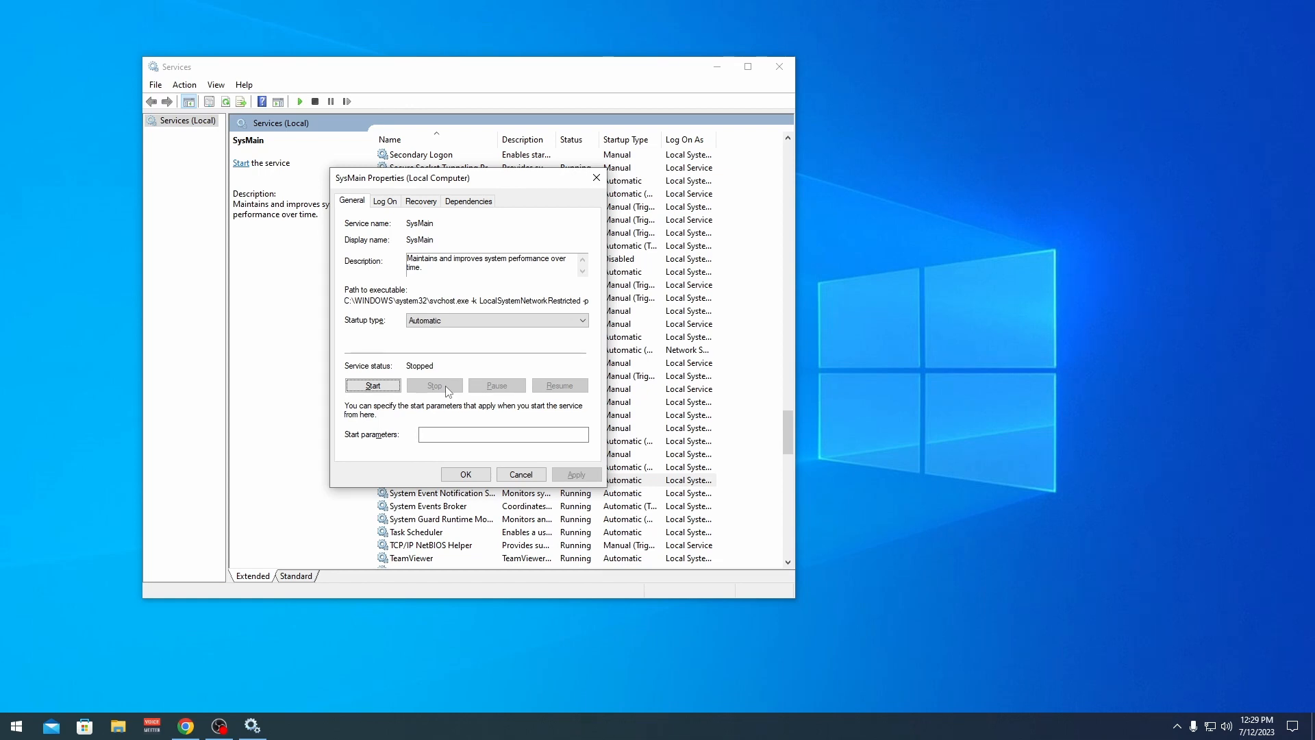
# Step: Set the SysMain service's startup type to Disabled, apply the change and close its properties
pyautogui.click(427, 320)
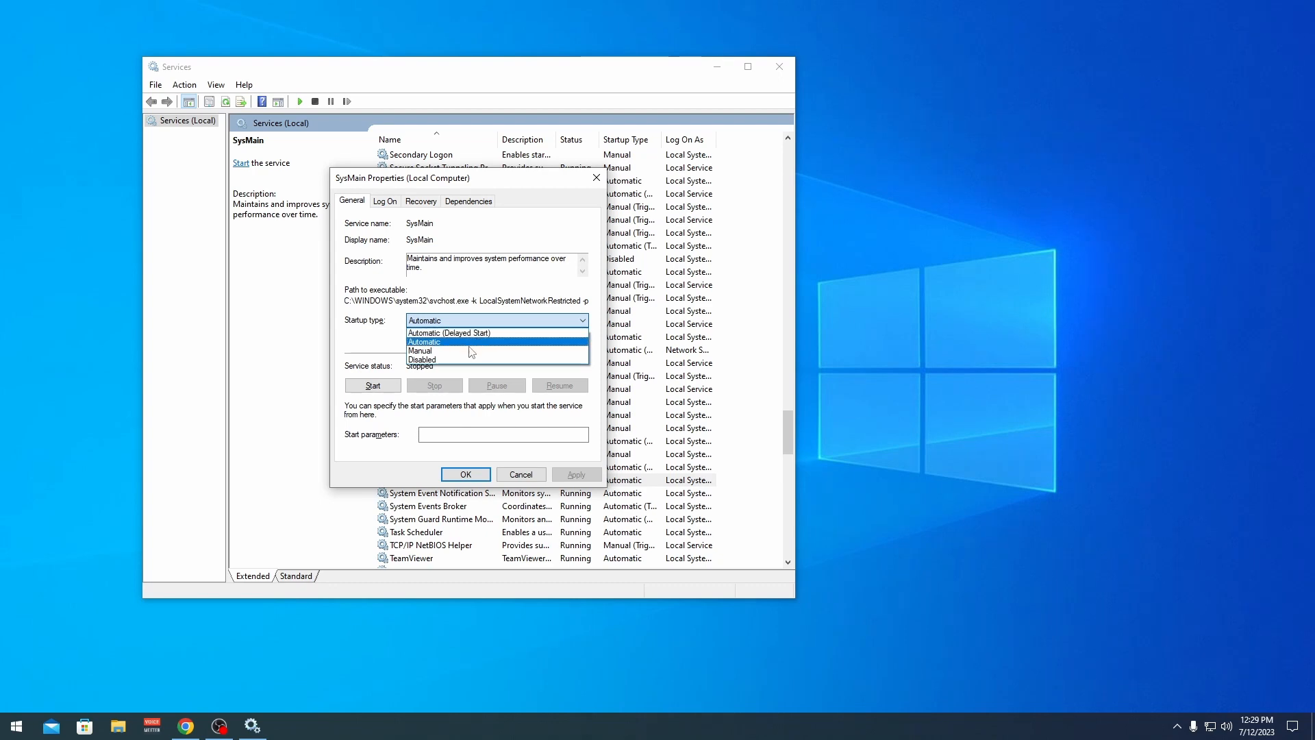
pyautogui.click(451, 360)
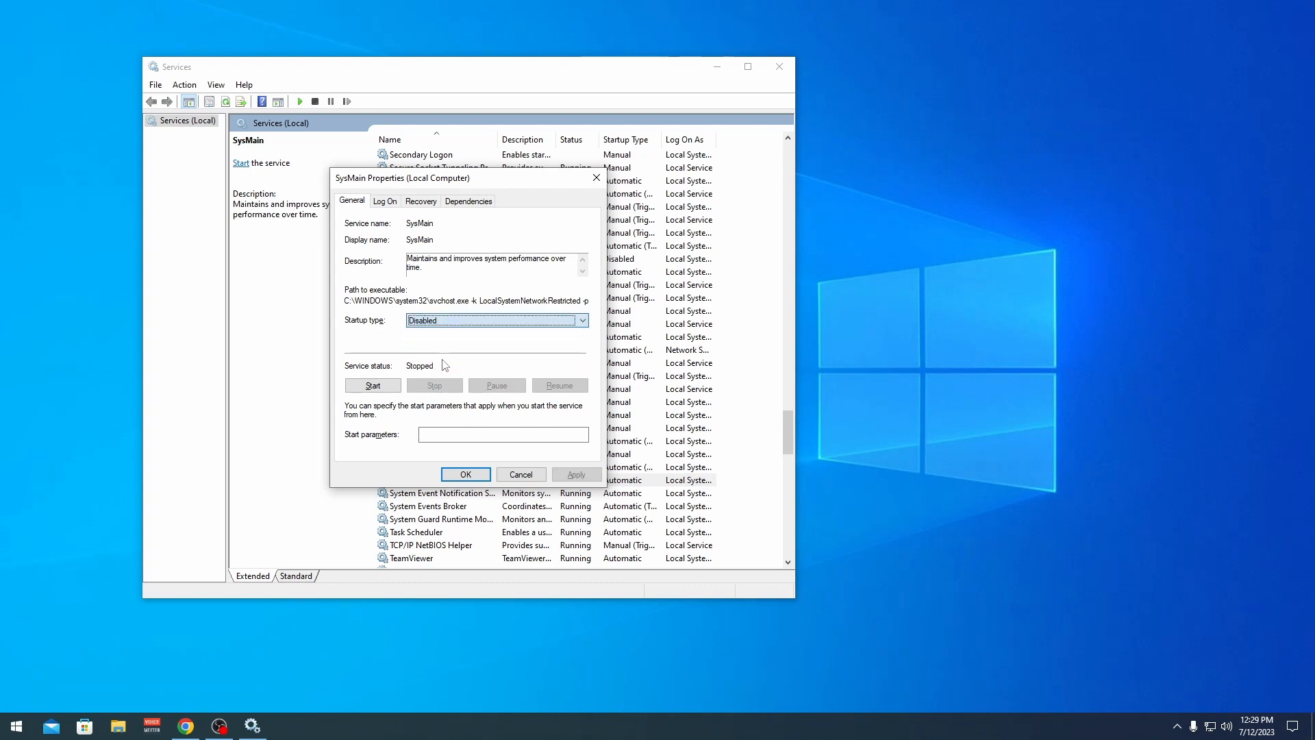
pyautogui.click(568, 477)
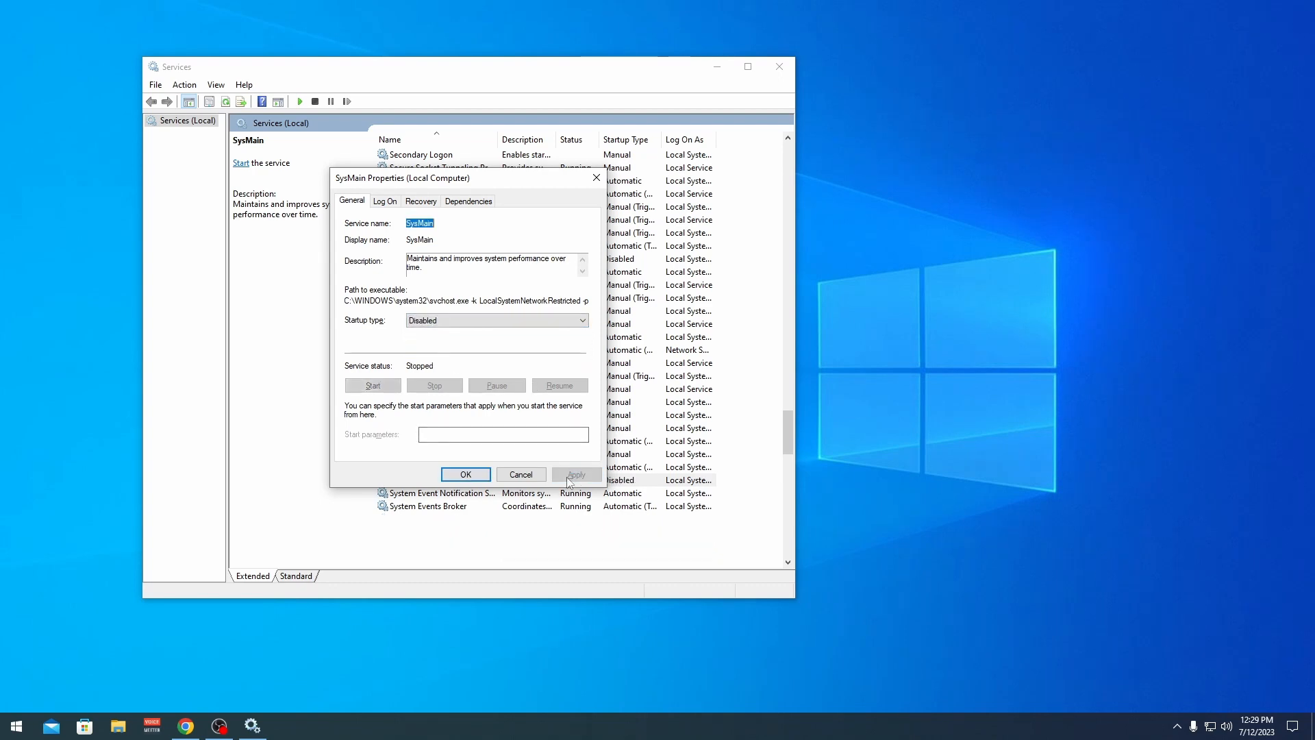
pyautogui.click(465, 475)
# Step: Recheck the startup type in the SysMain service's properties, then close the properties and the Services console
pyautogui.rightClick(429, 480)
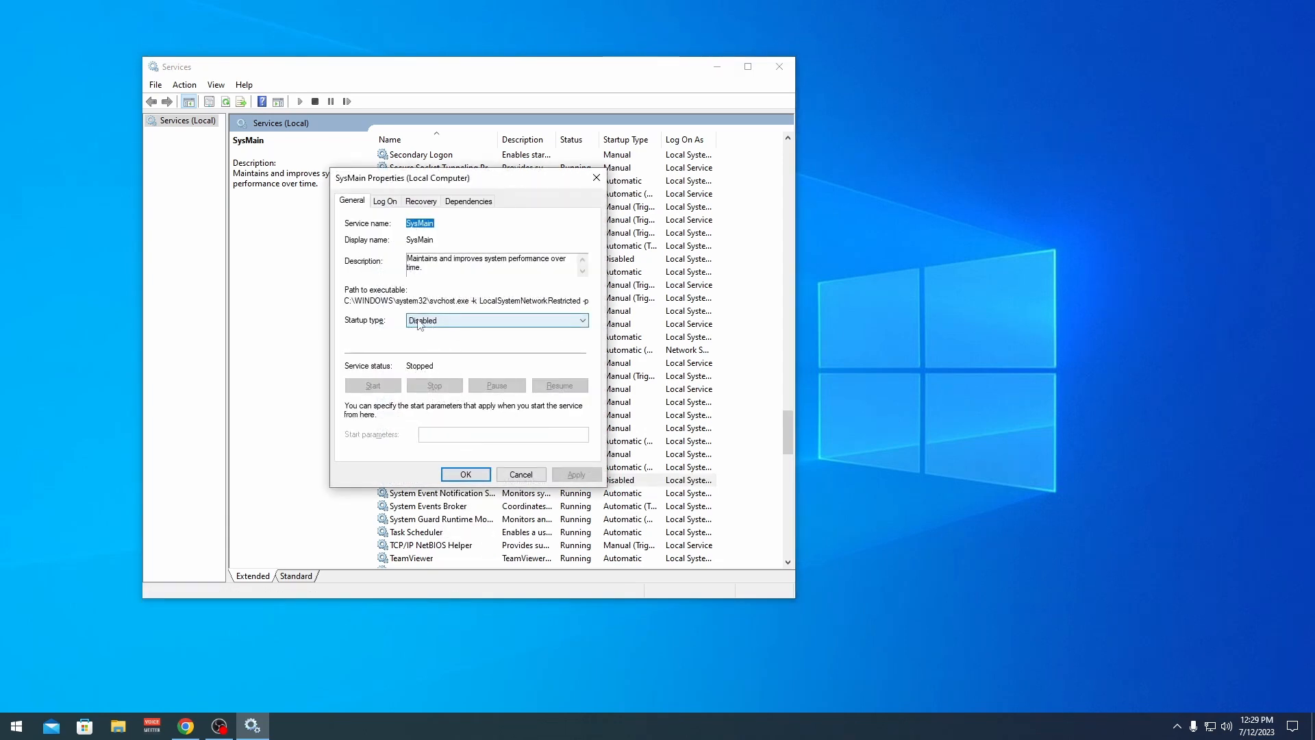
pyautogui.click(474, 475)
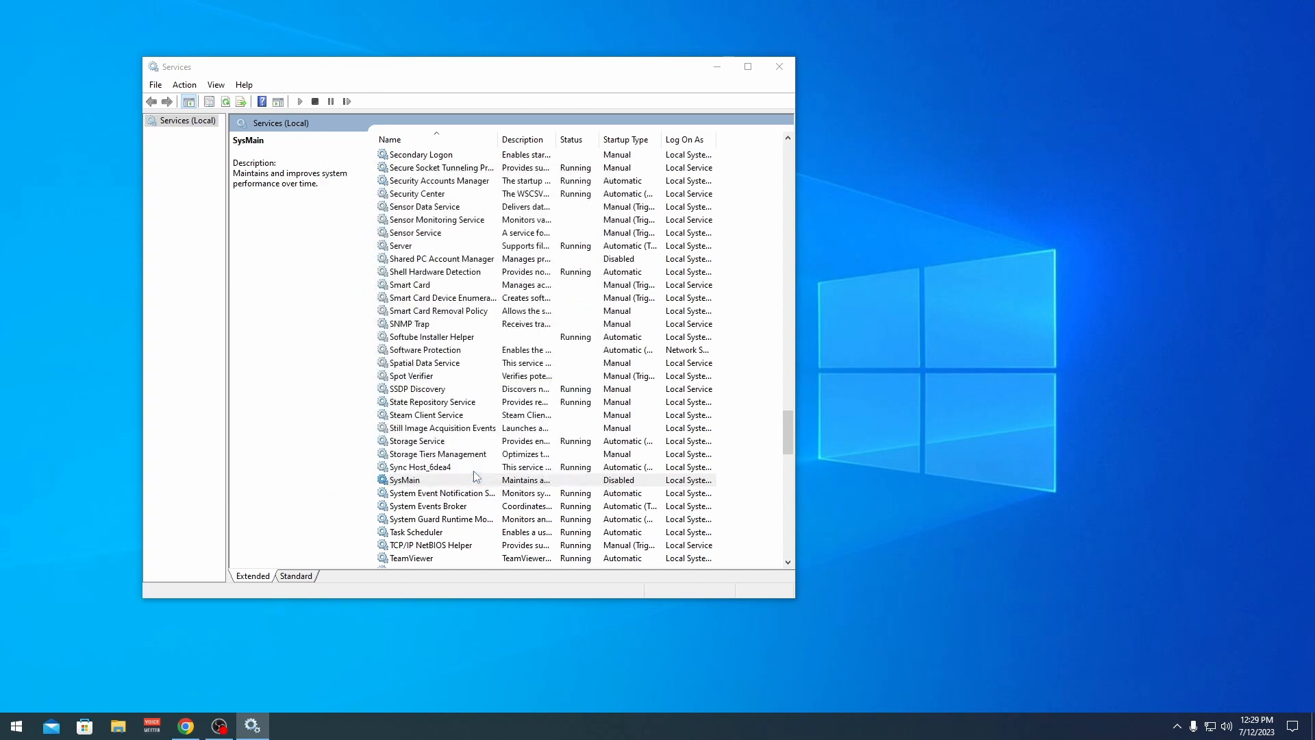
pyautogui.click(789, 74)
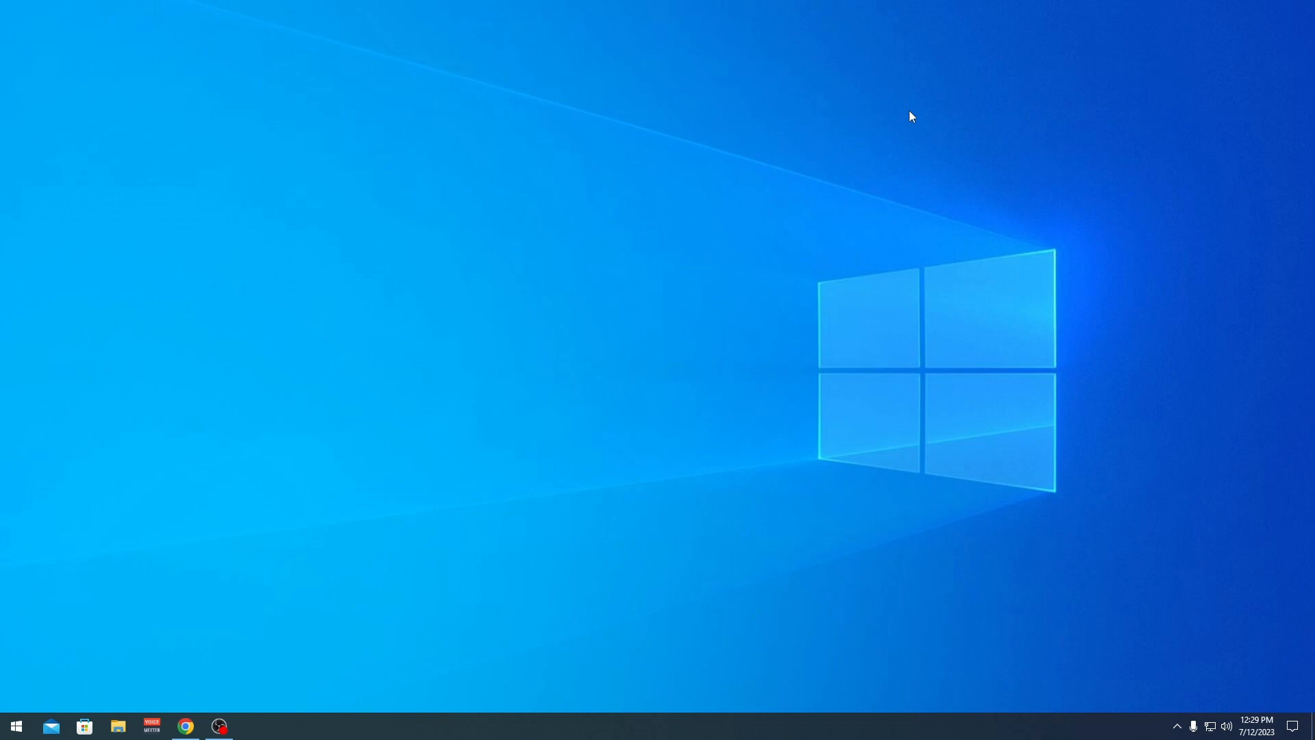